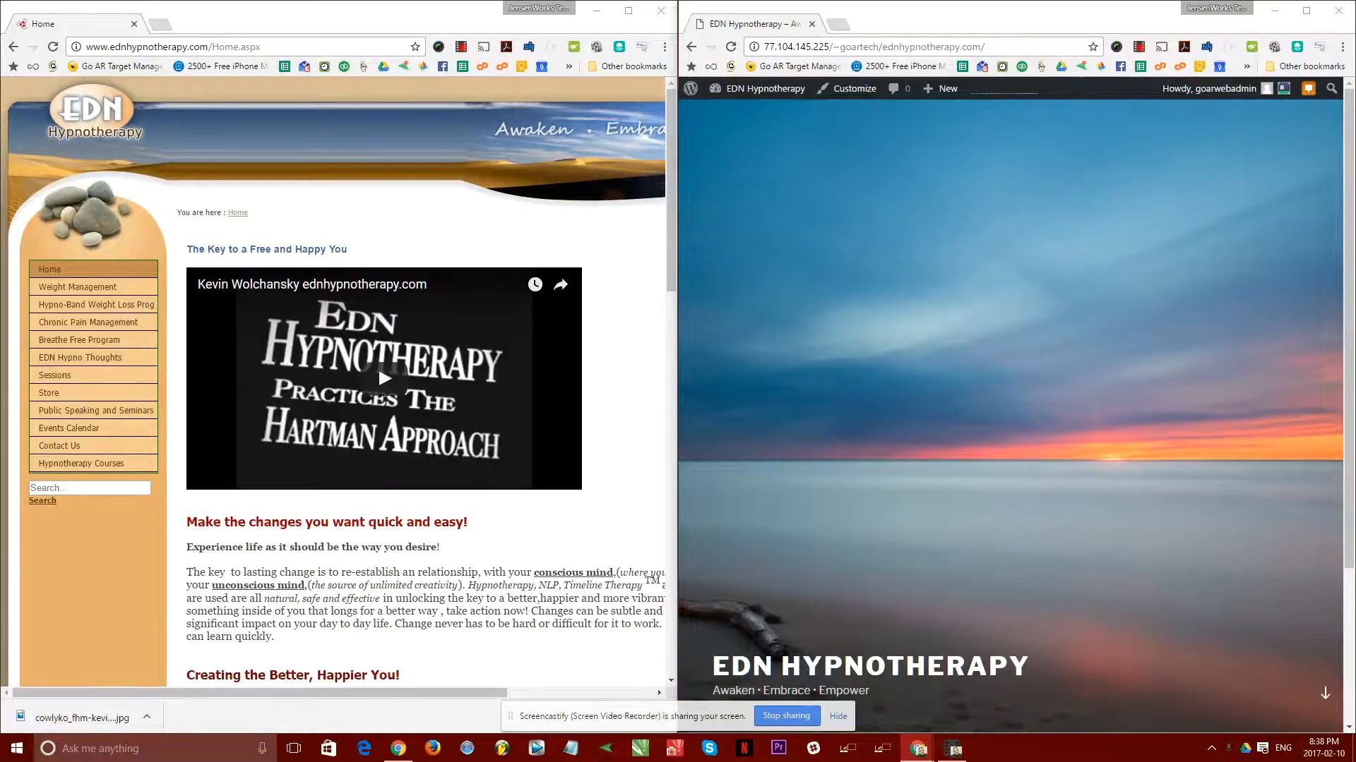
Open google.com/trends in the separate browser window holding an empty new tab.
left_click_drag(823, 122, 522, 2)
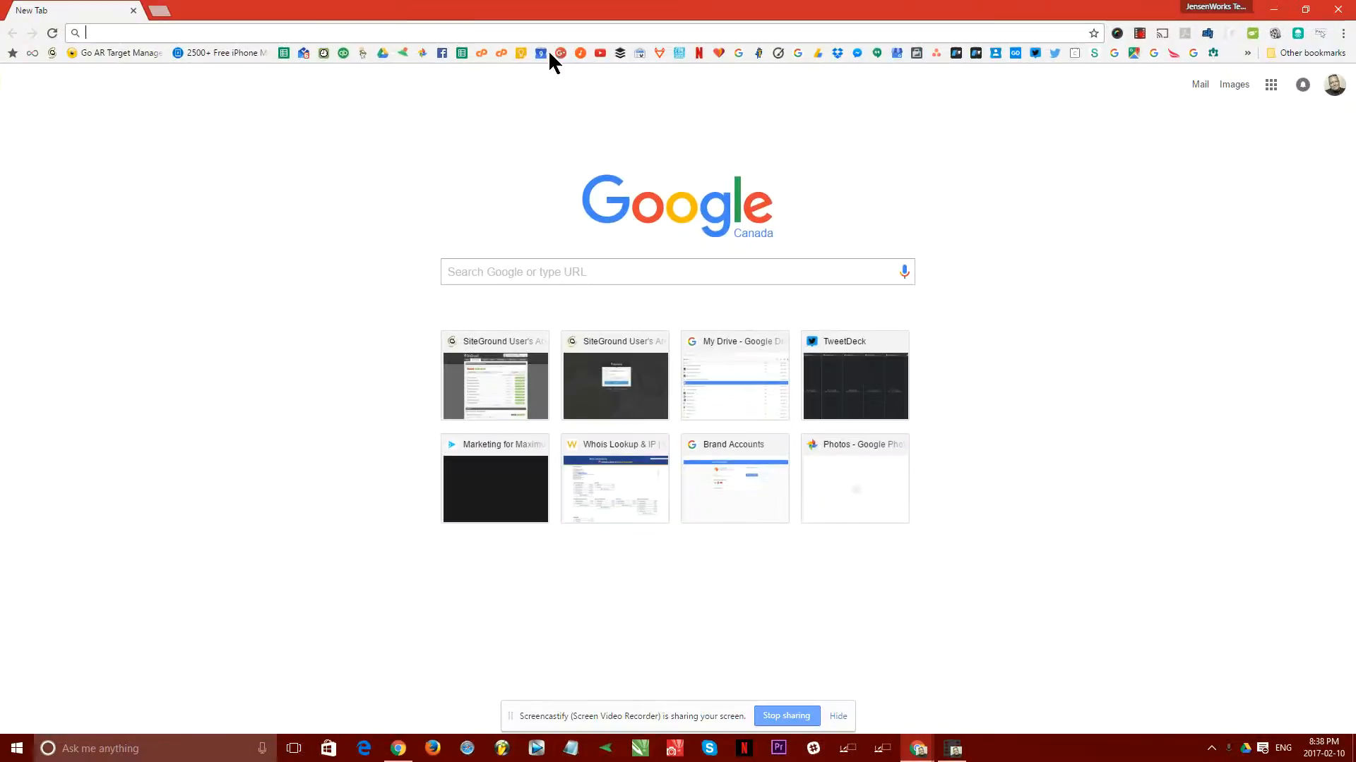
left_click(341, 41)
type("google.com/trends")
key("Return")
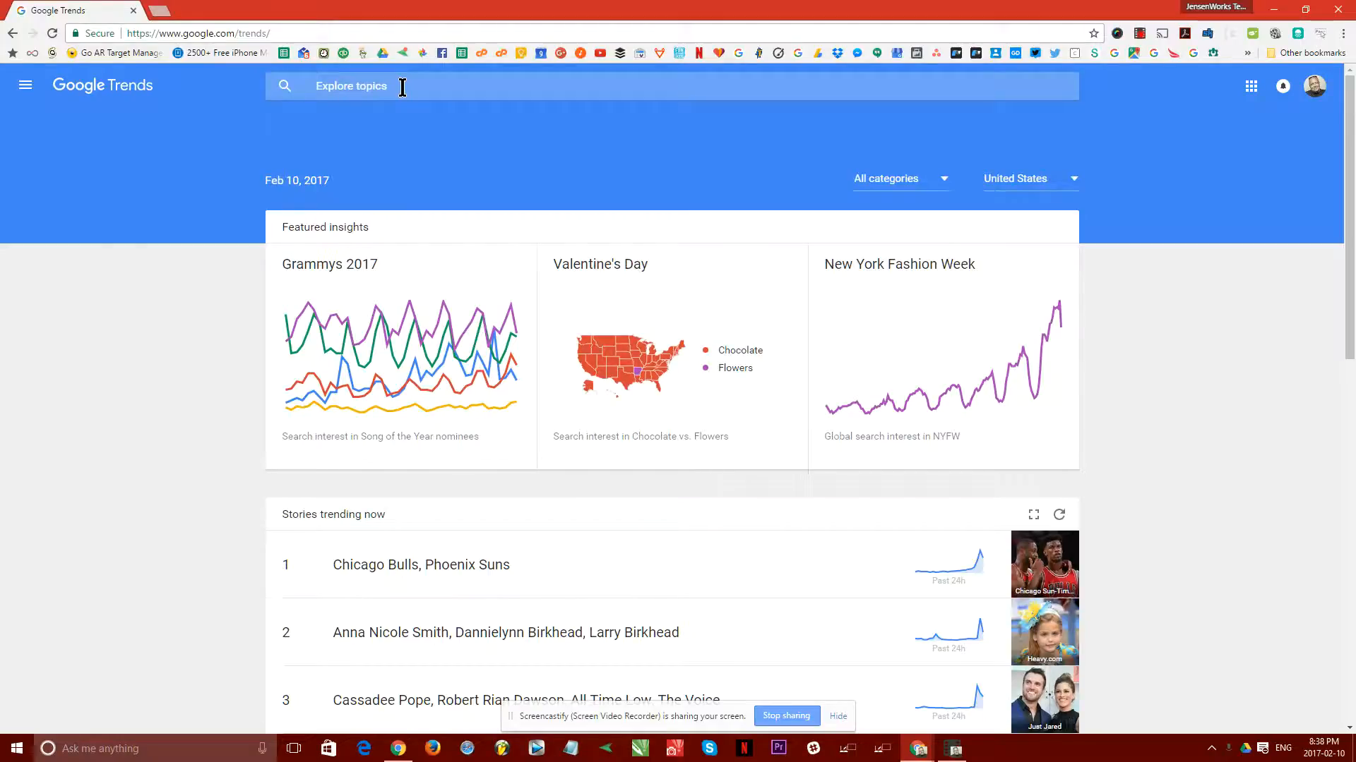
Explore "hypnotherapy" as a search term in Google Trends, choosing the search-term suggestion rather than the topic.
scroll(564, 565, "down", 1)
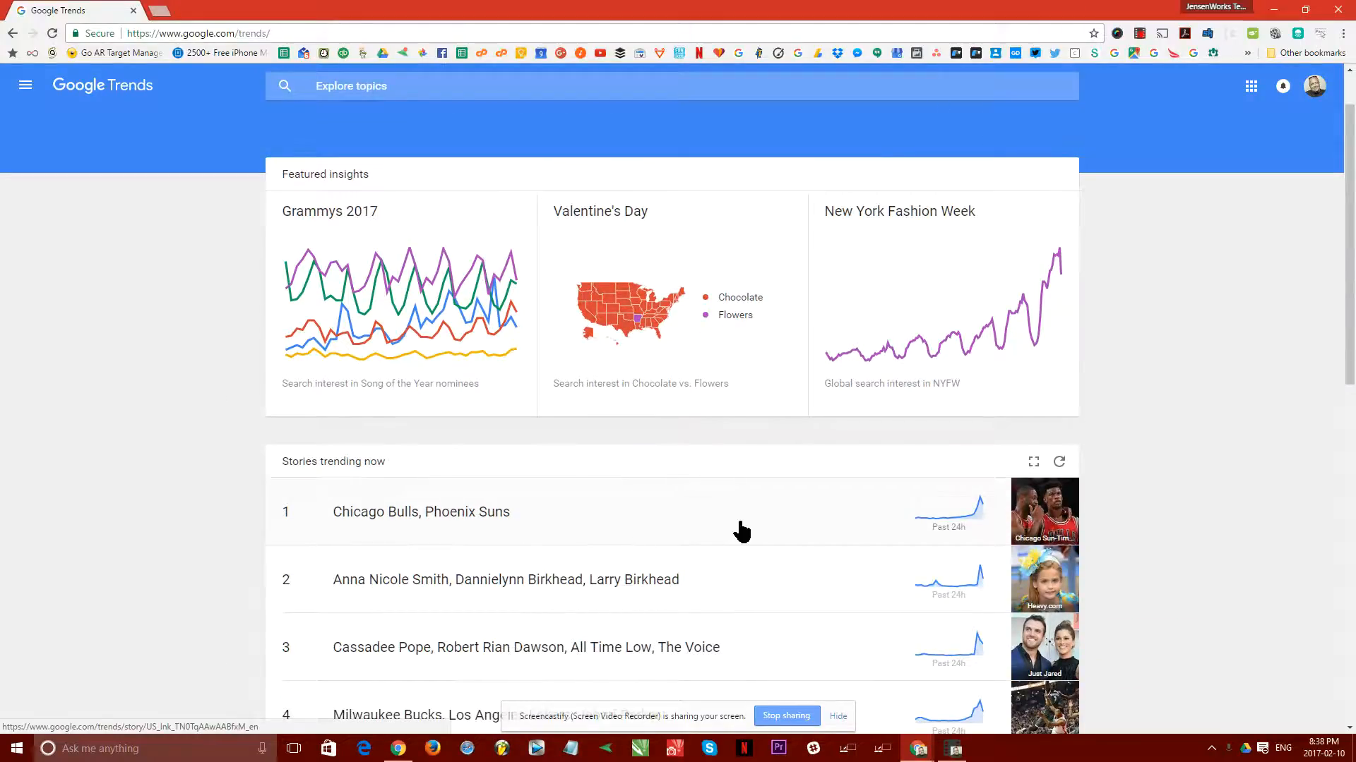
scroll(734, 526, "down", 1)
scroll(607, 523, "down", 1)
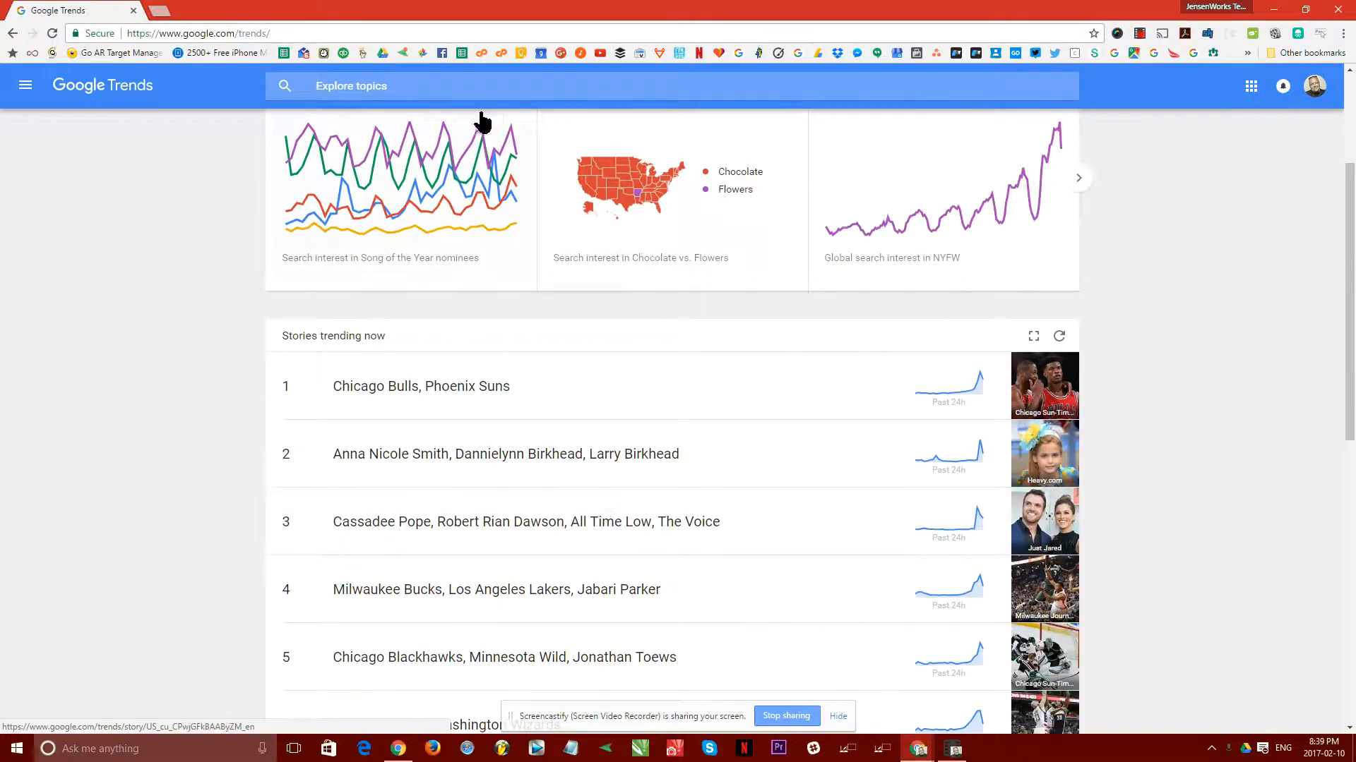
left_click(412, 88)
type("h")
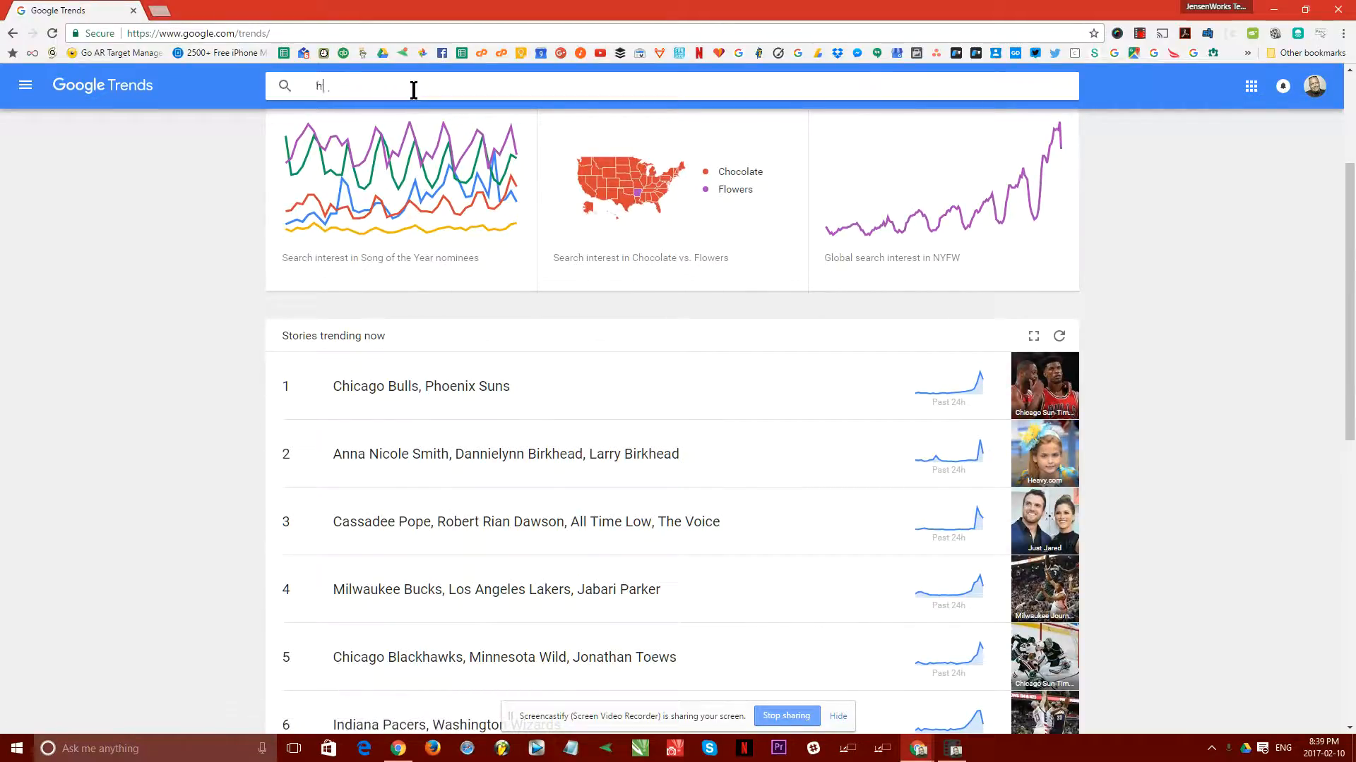
type("ypno")
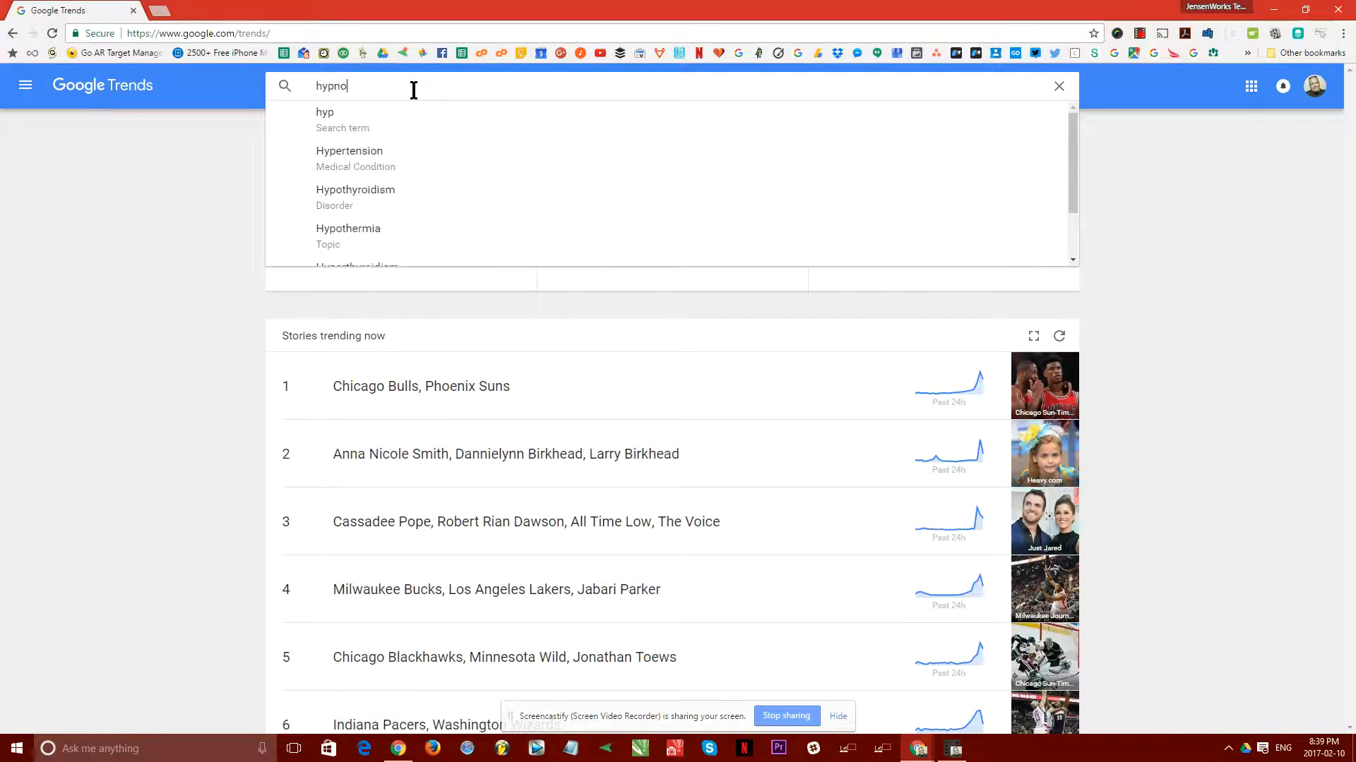
type("therapy")
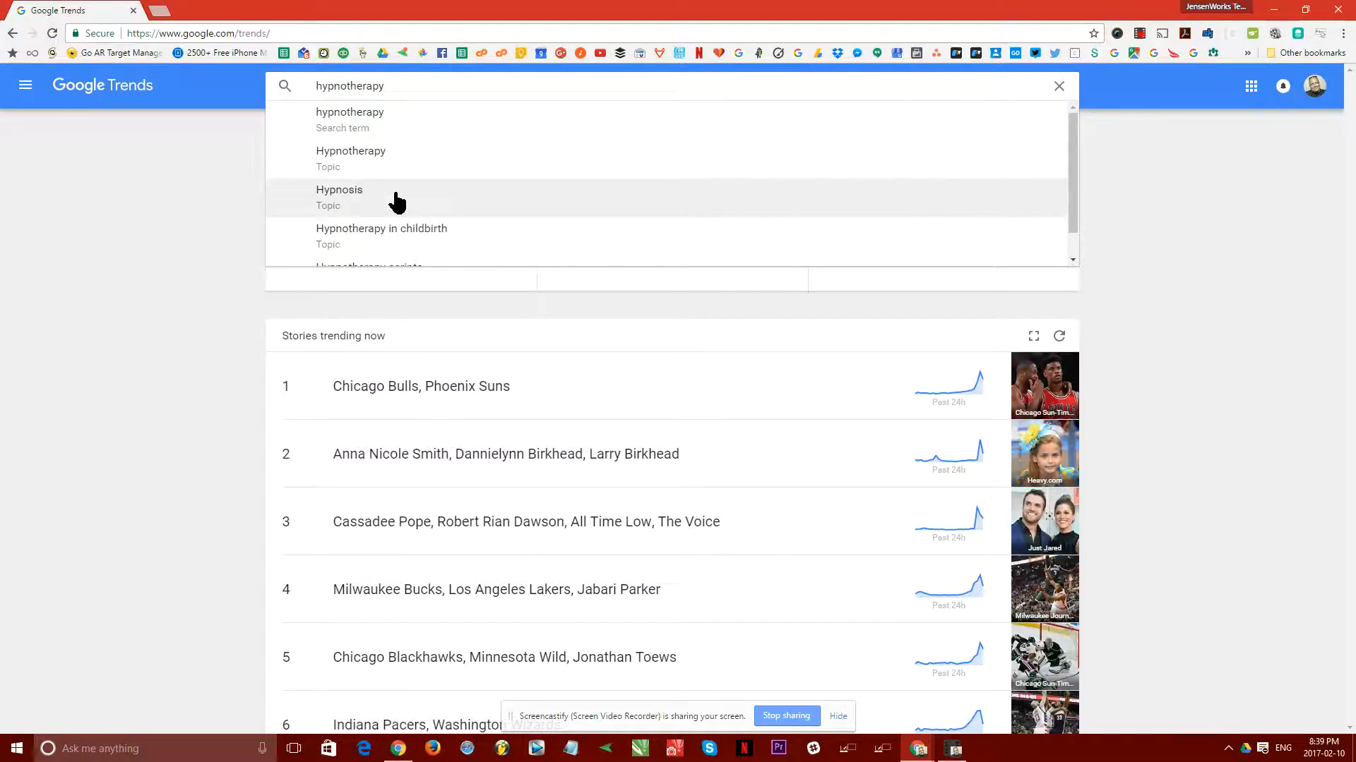
scroll(396, 202, "down", 1)
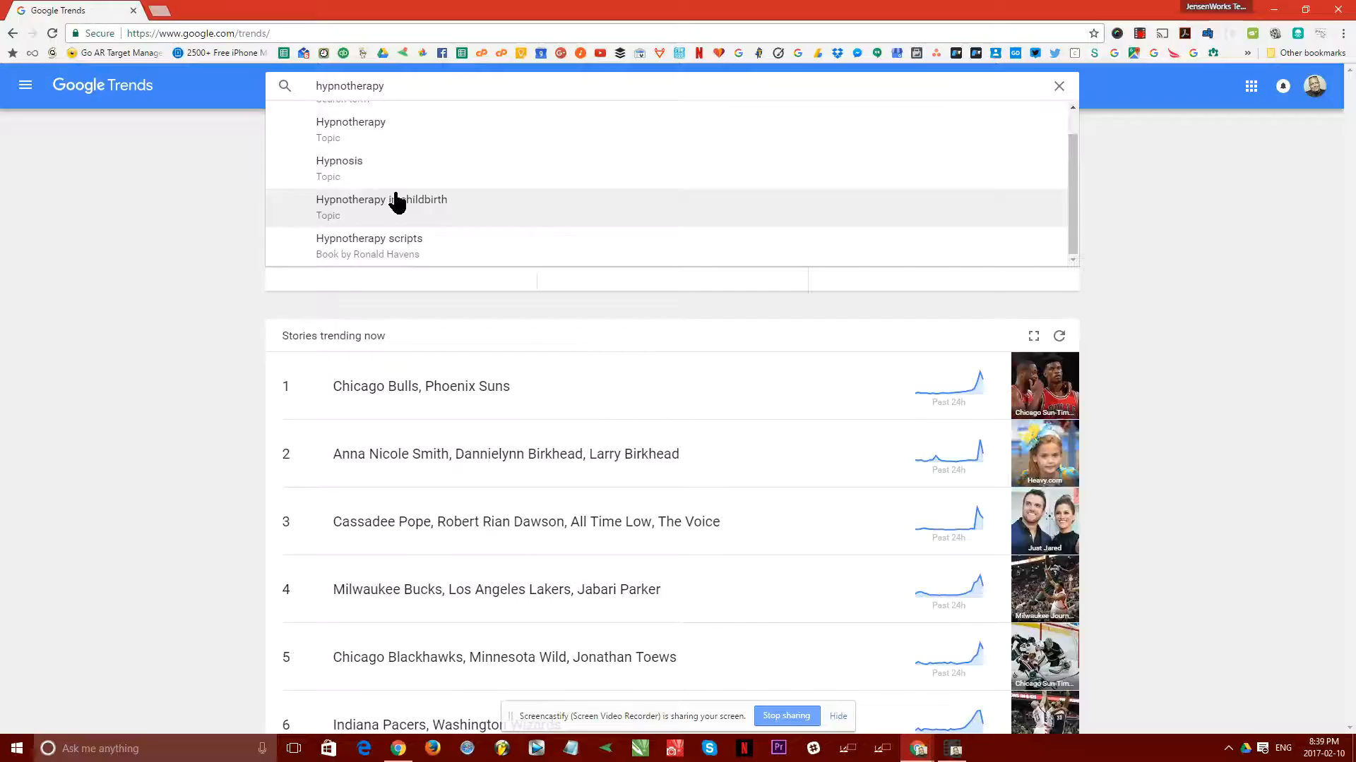
scroll(396, 202, "up", 1)
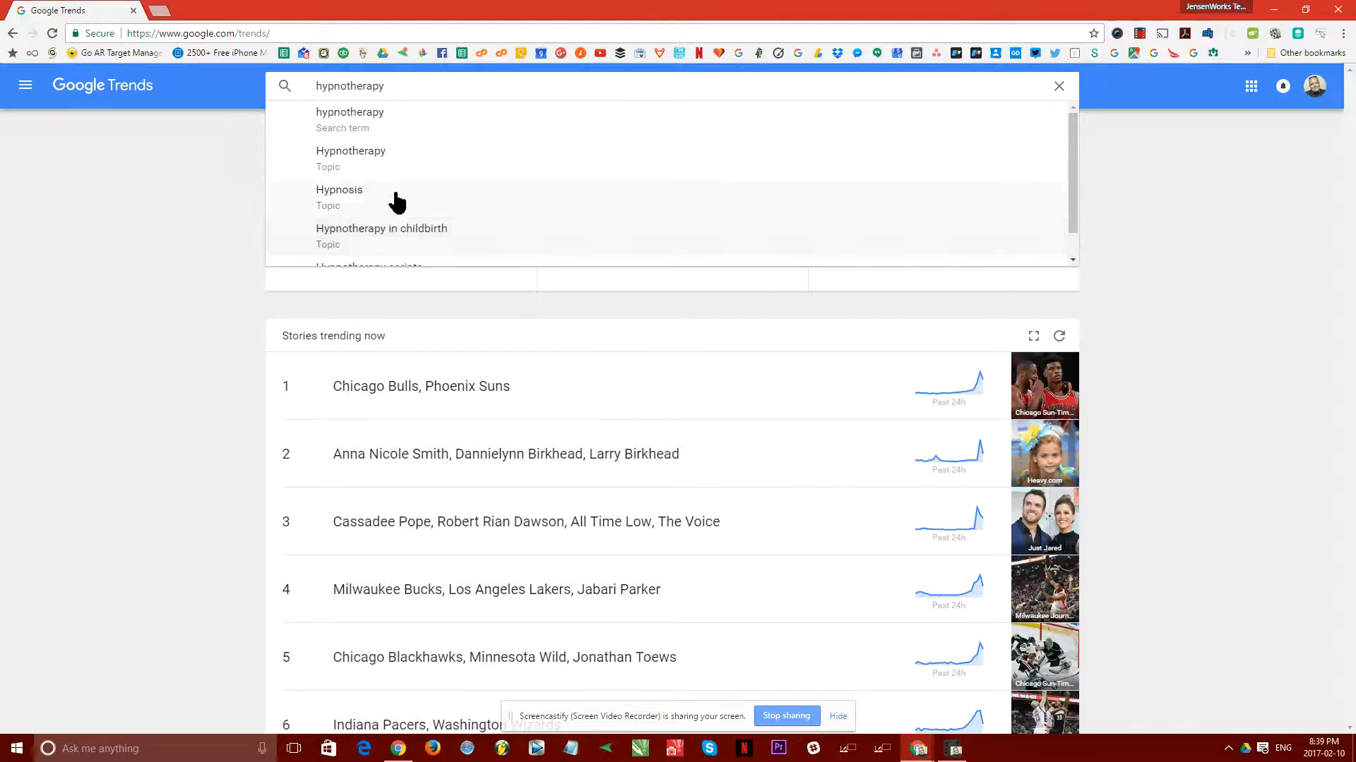
left_click(387, 121)
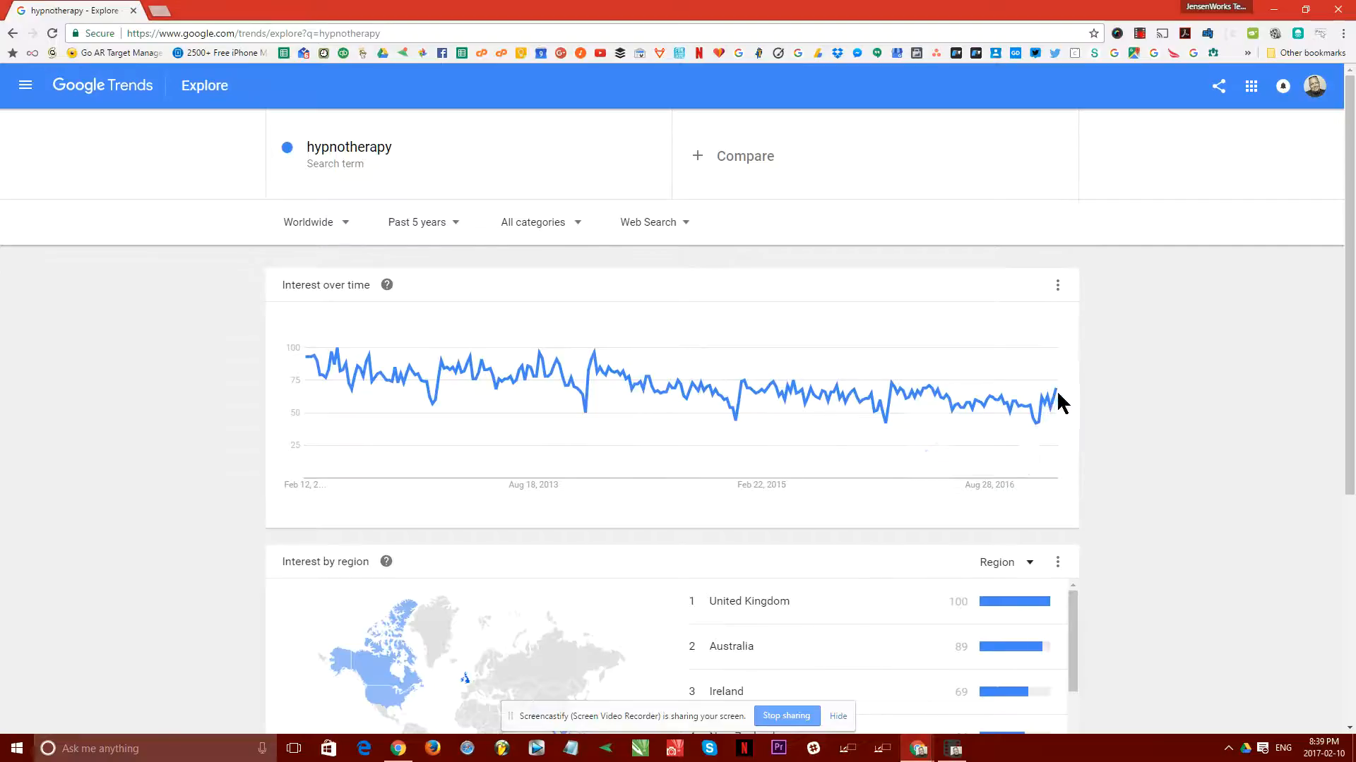
Examine the interest-over-time chart for hypnotherapy, worldwide over the past 5 years.
left_click(1057, 285)
left_click(1166, 273)
mouse_move(317, 366)
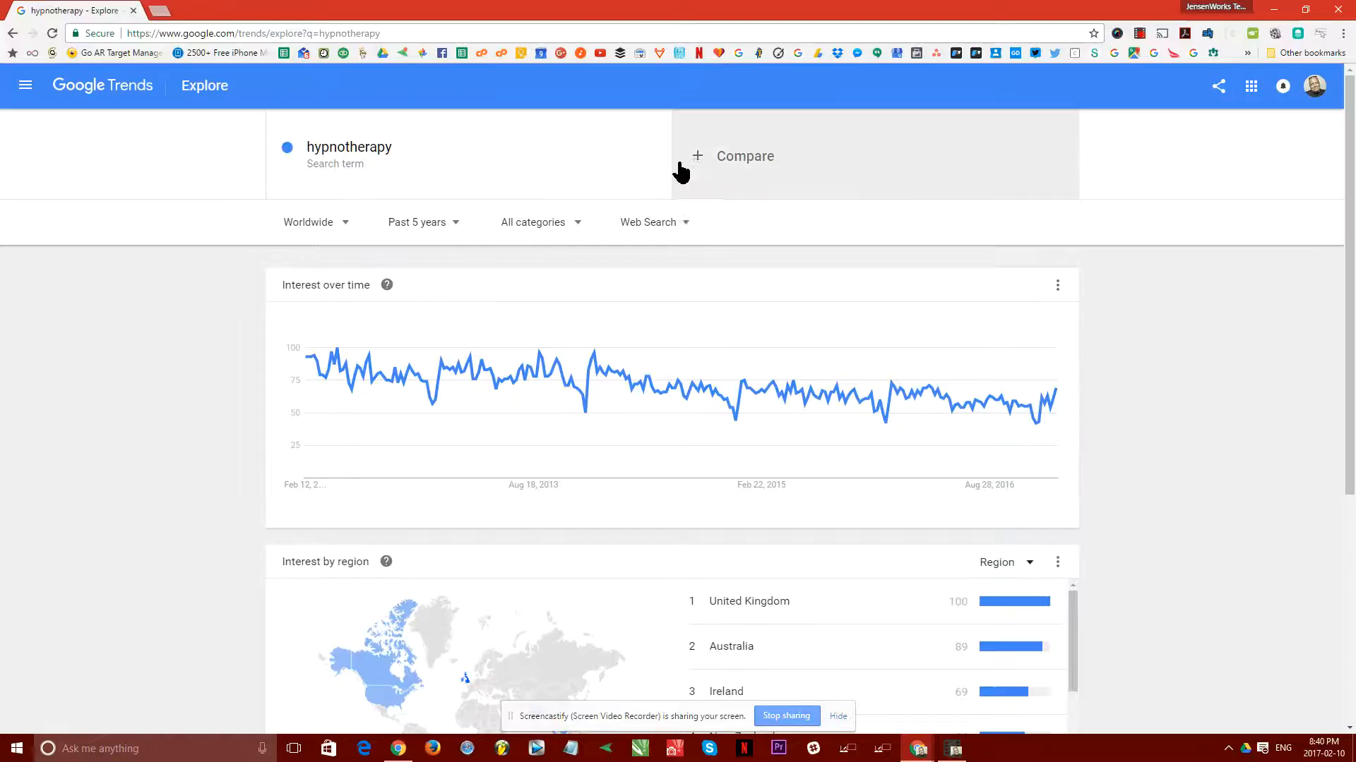
Try comparing hypnotherapy with the capitalized search term "Hypnotherapy", and remove that duplicate term from the comparison.
left_click(724, 165)
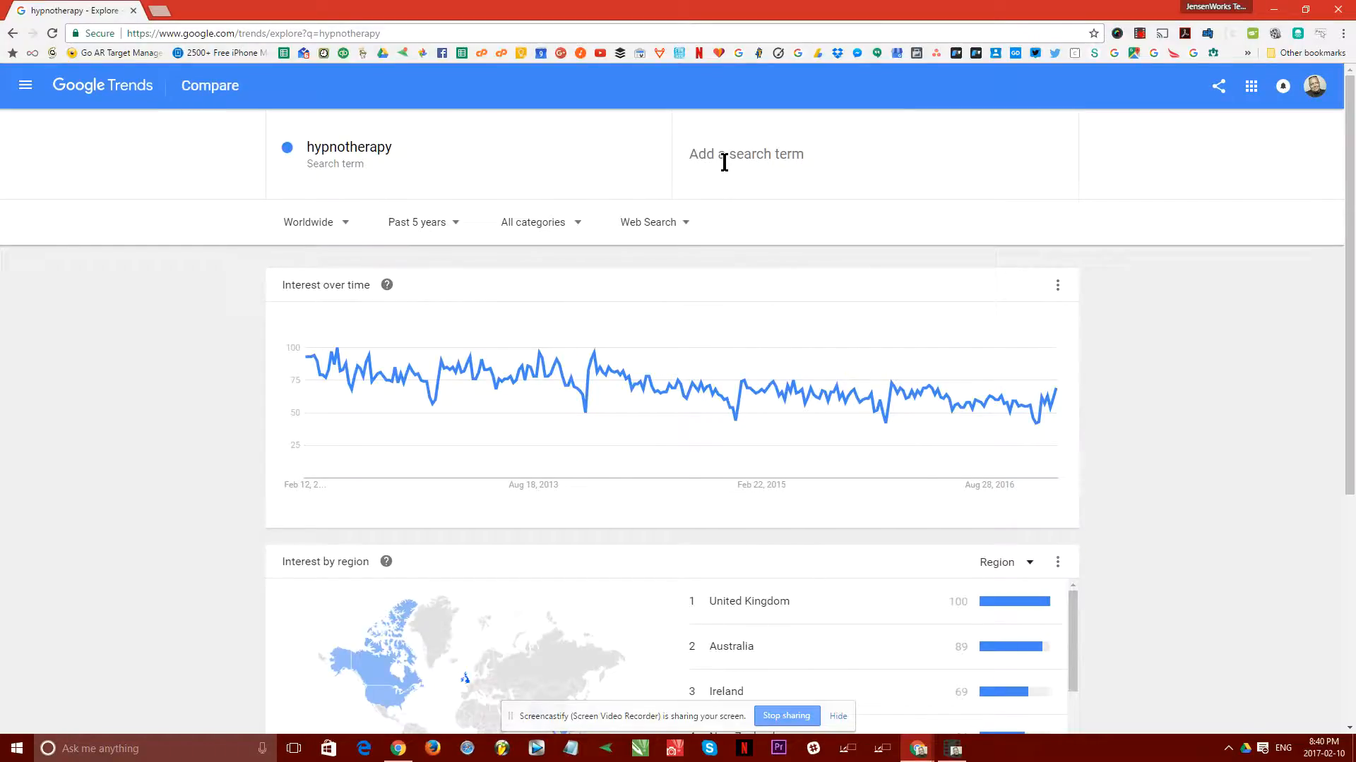
type("Hypn")
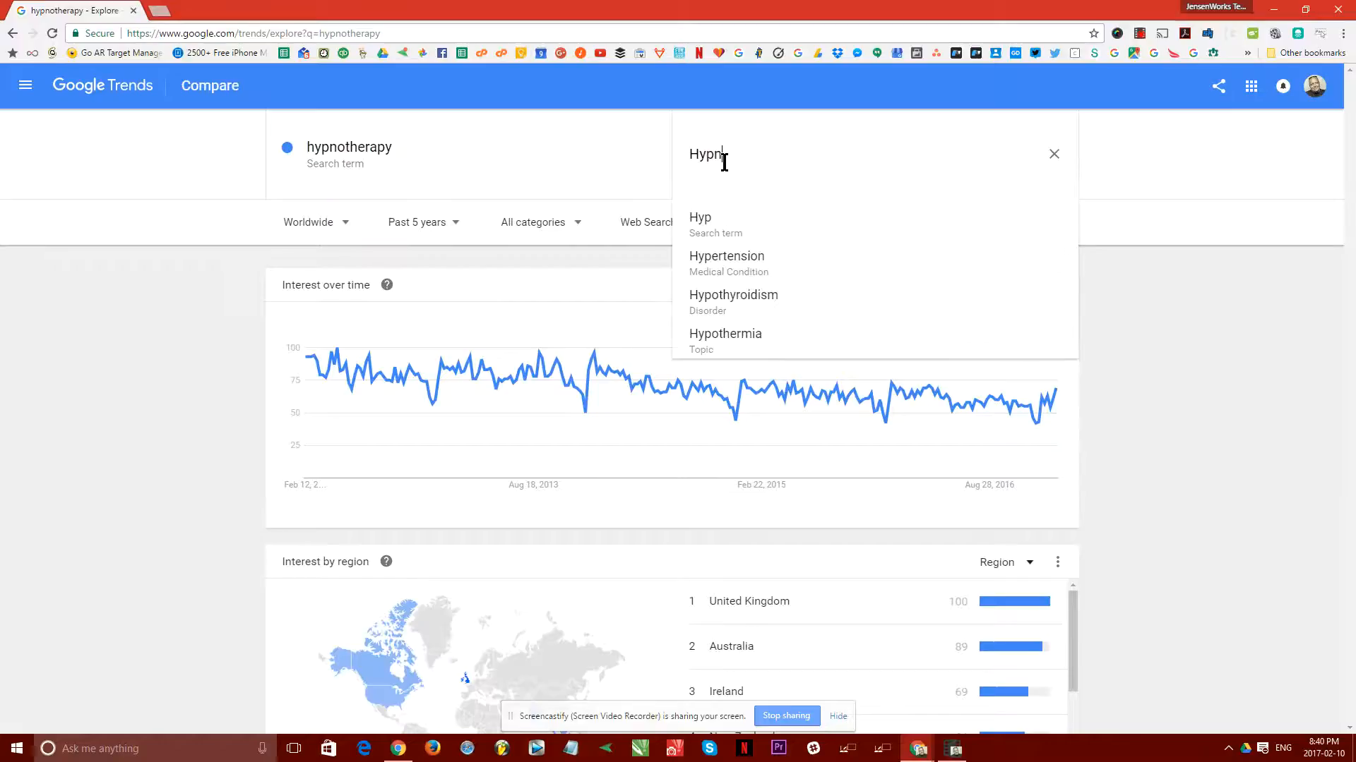
type("otherapy")
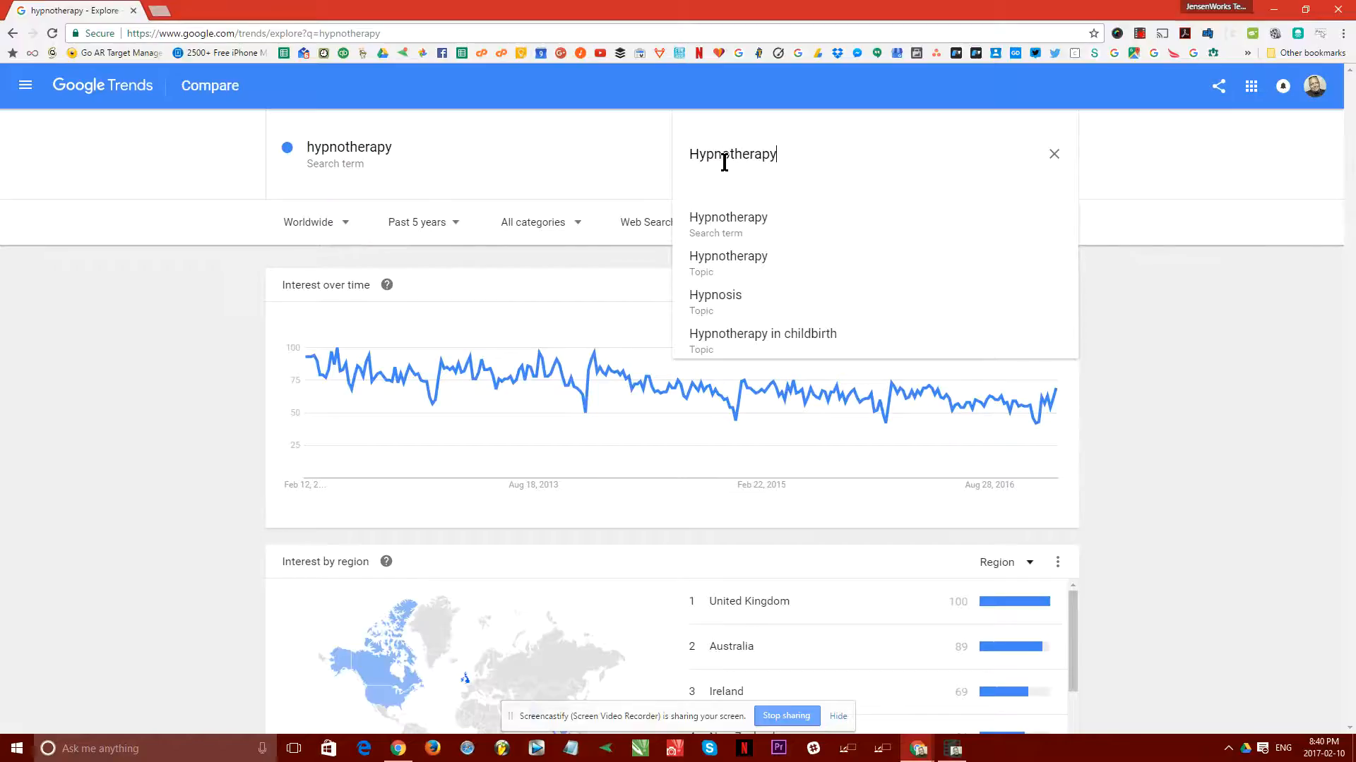
key("Return")
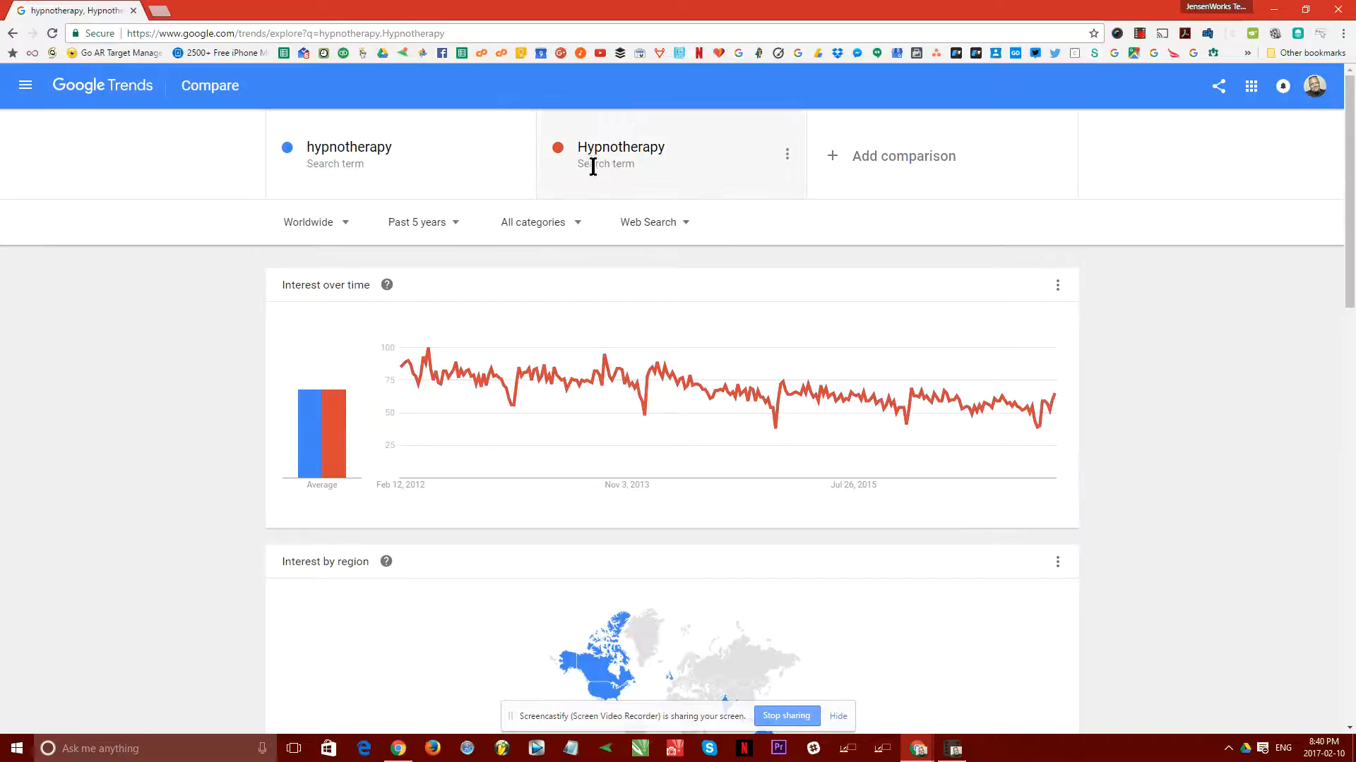
left_click(787, 155)
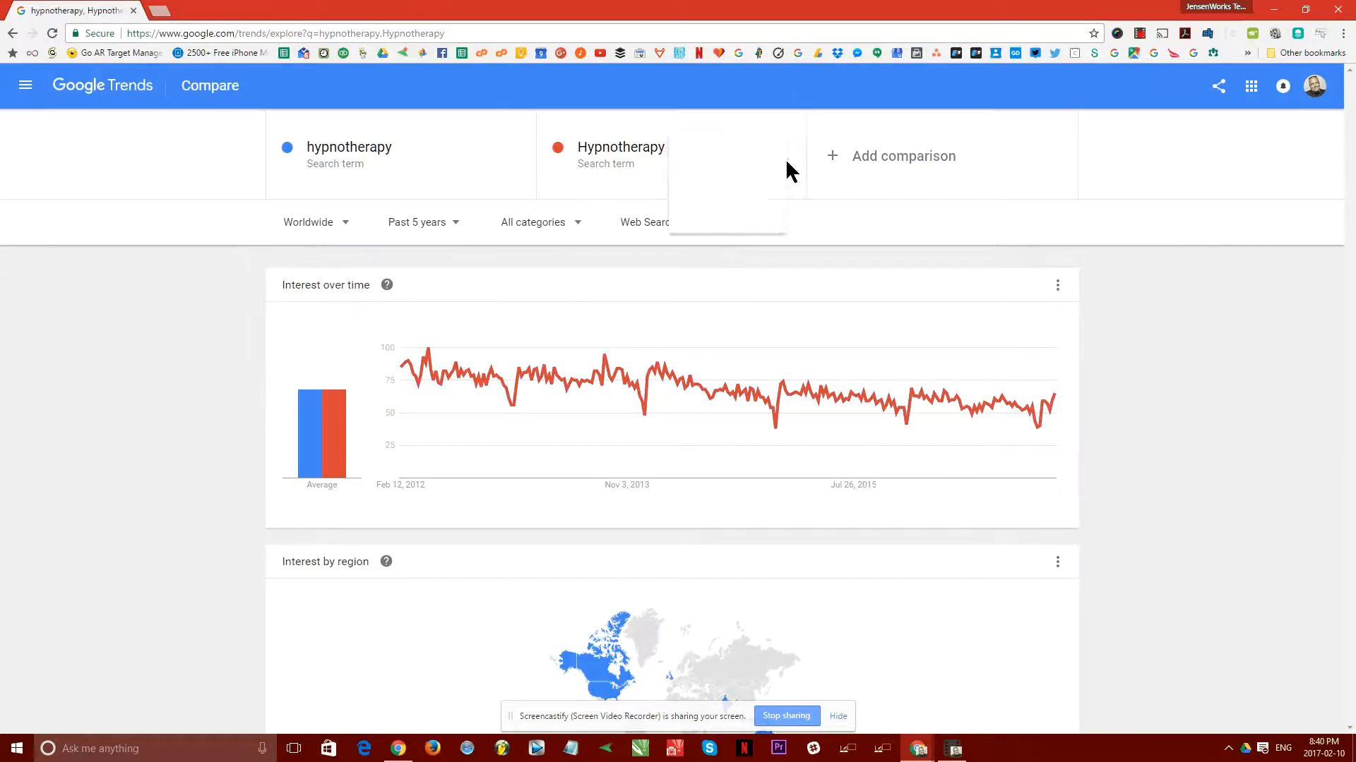
left_click(734, 153)
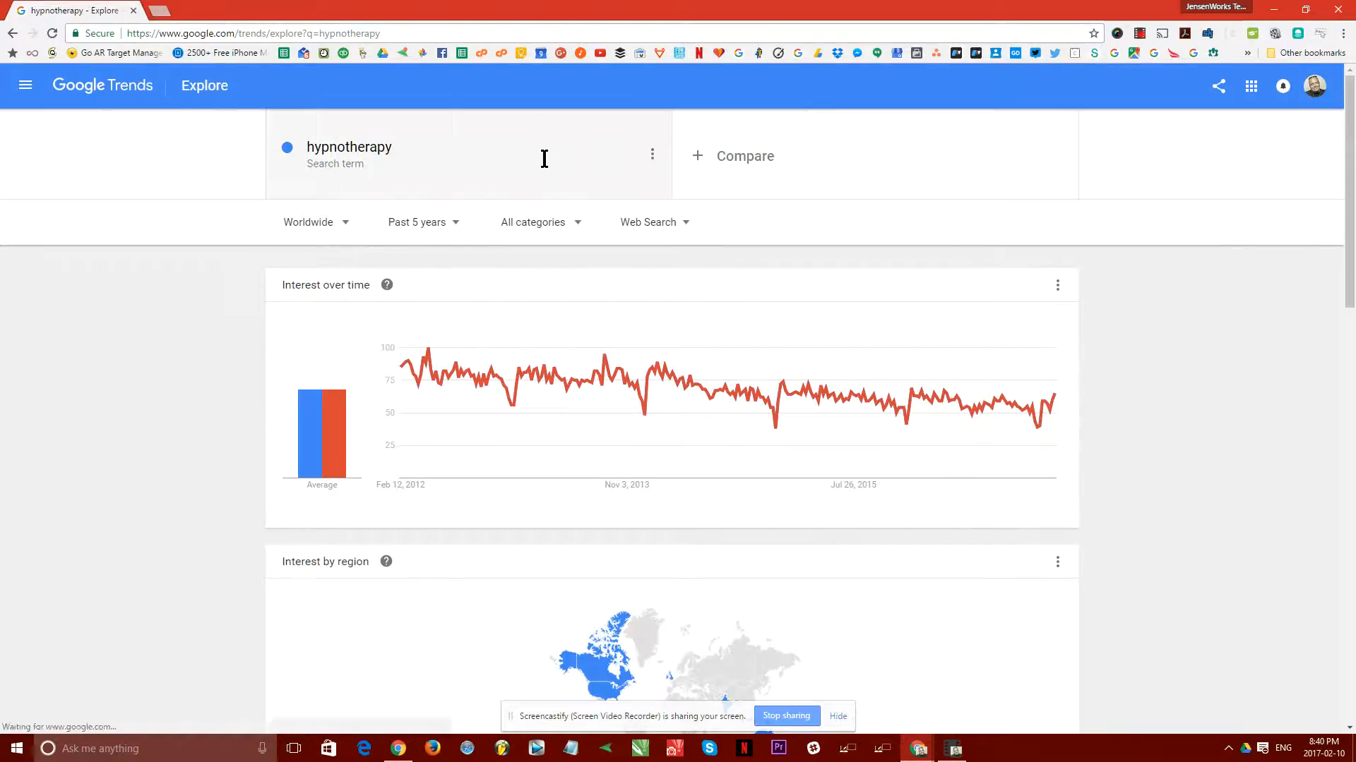
Add "hypnosis" as a comparison search term alongside hypnotherapy and inspect the interest-over-time chart.
left_click(723, 167)
type("hy")
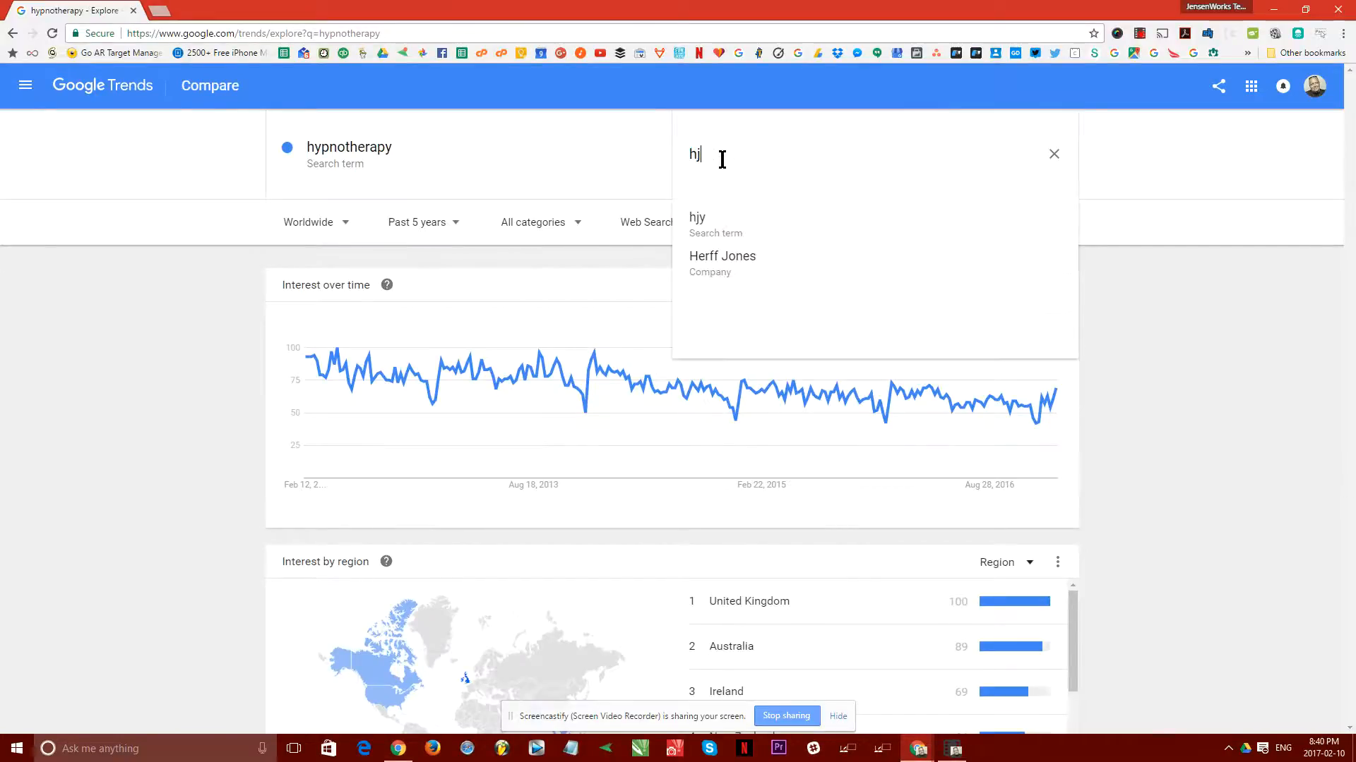
type("pnosis")
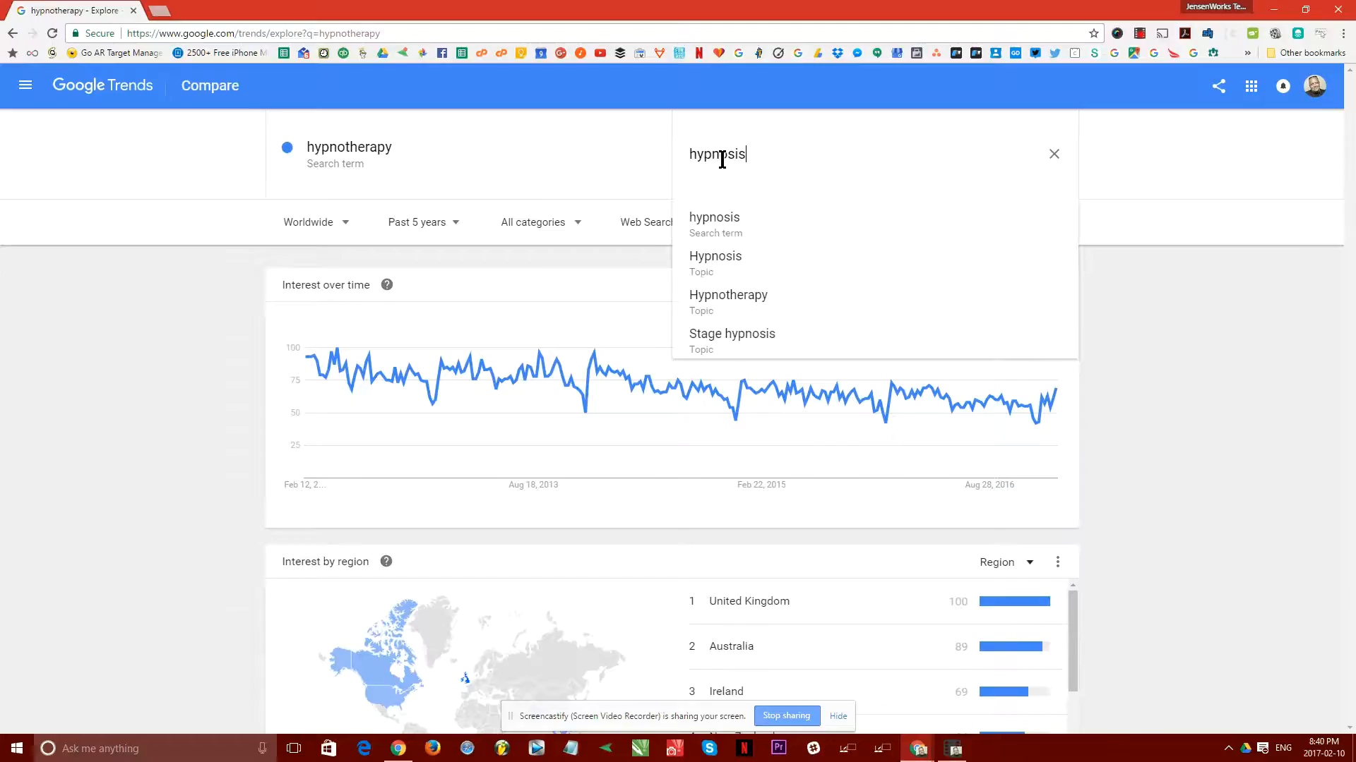
left_click(738, 219)
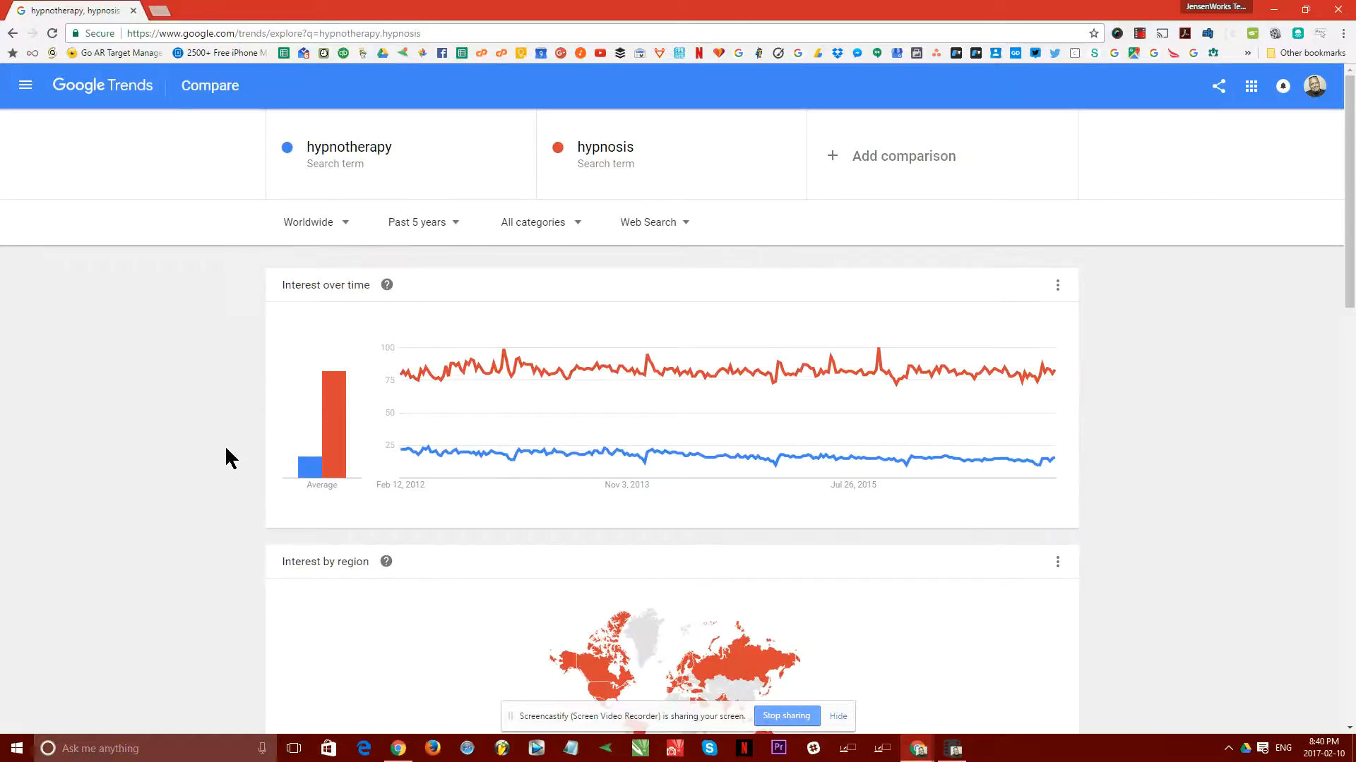
mouse_move(405, 387)
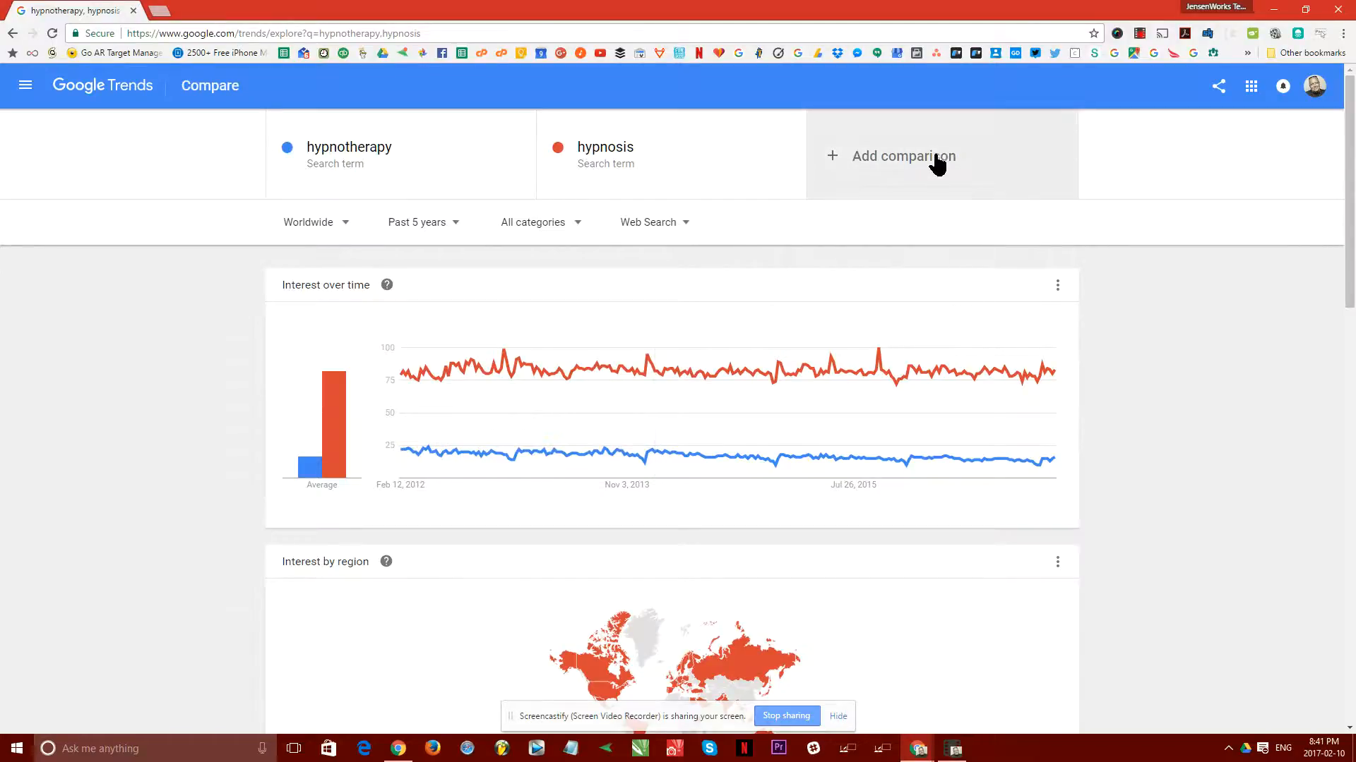
Add "therapy" as a third search term to the comparison of hypnotherapy and hypnosis.
left_click(890, 160)
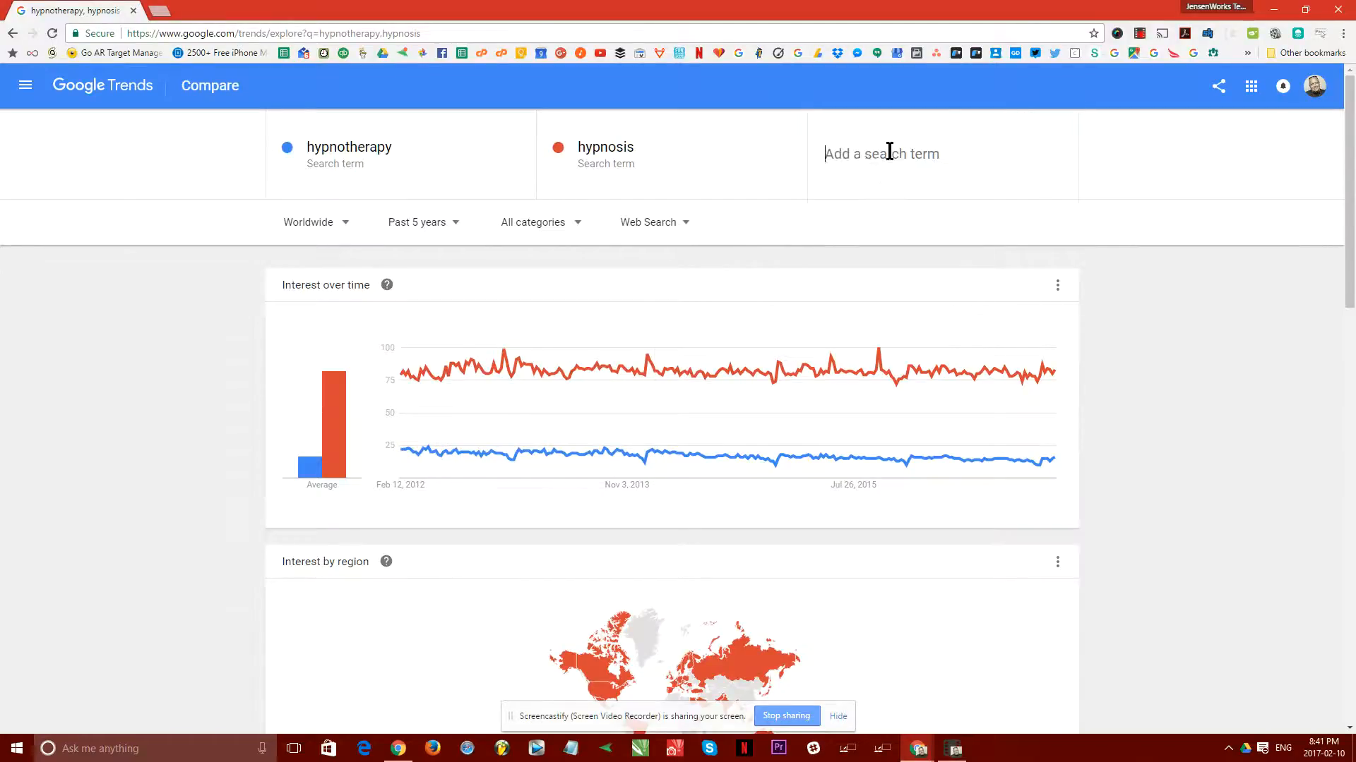
type("ther")
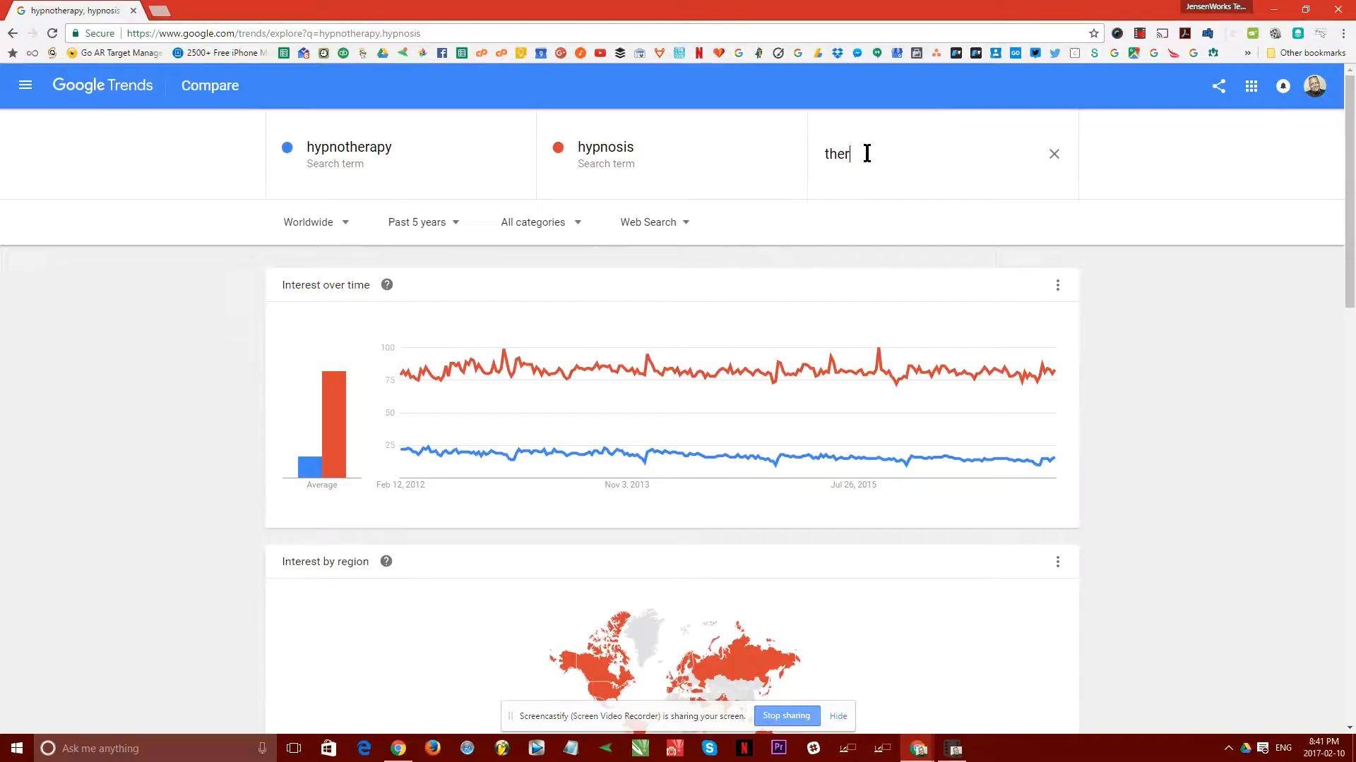
type("apy")
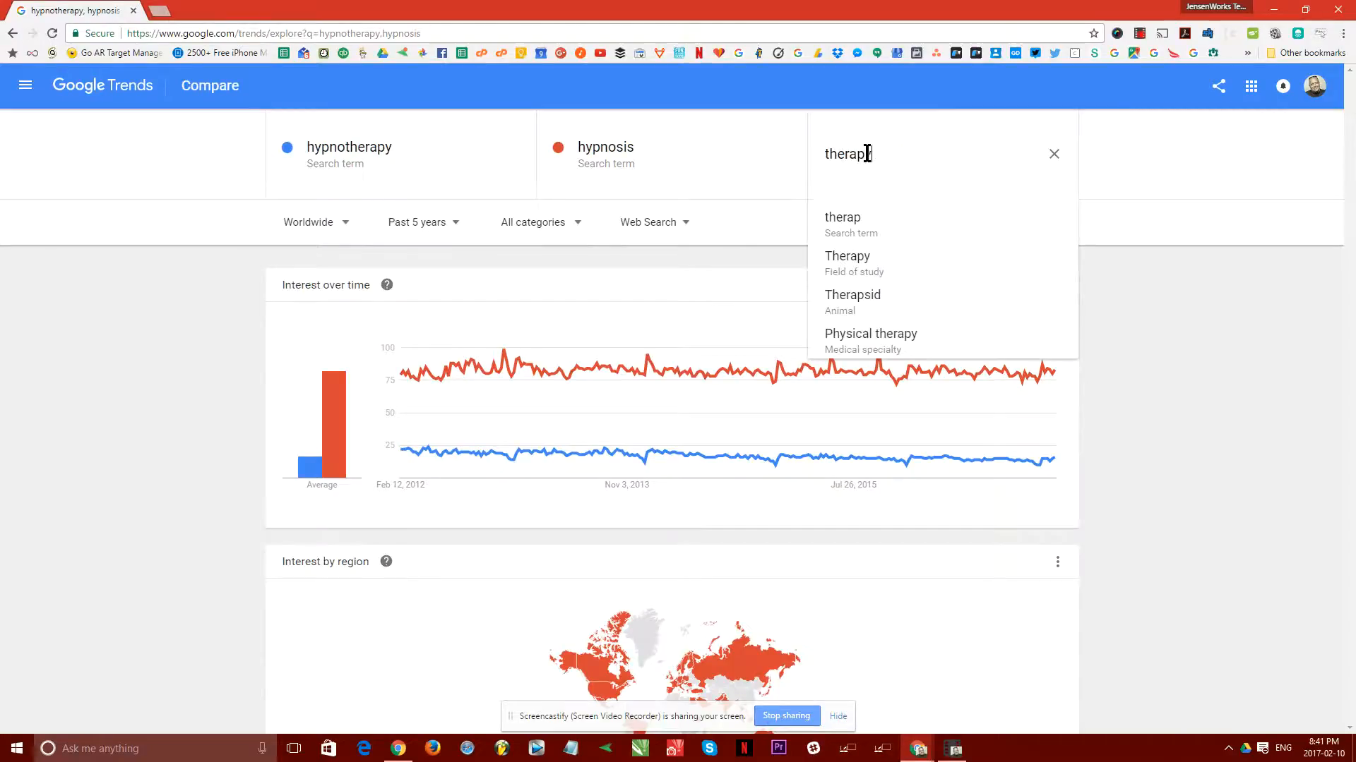
key("Return")
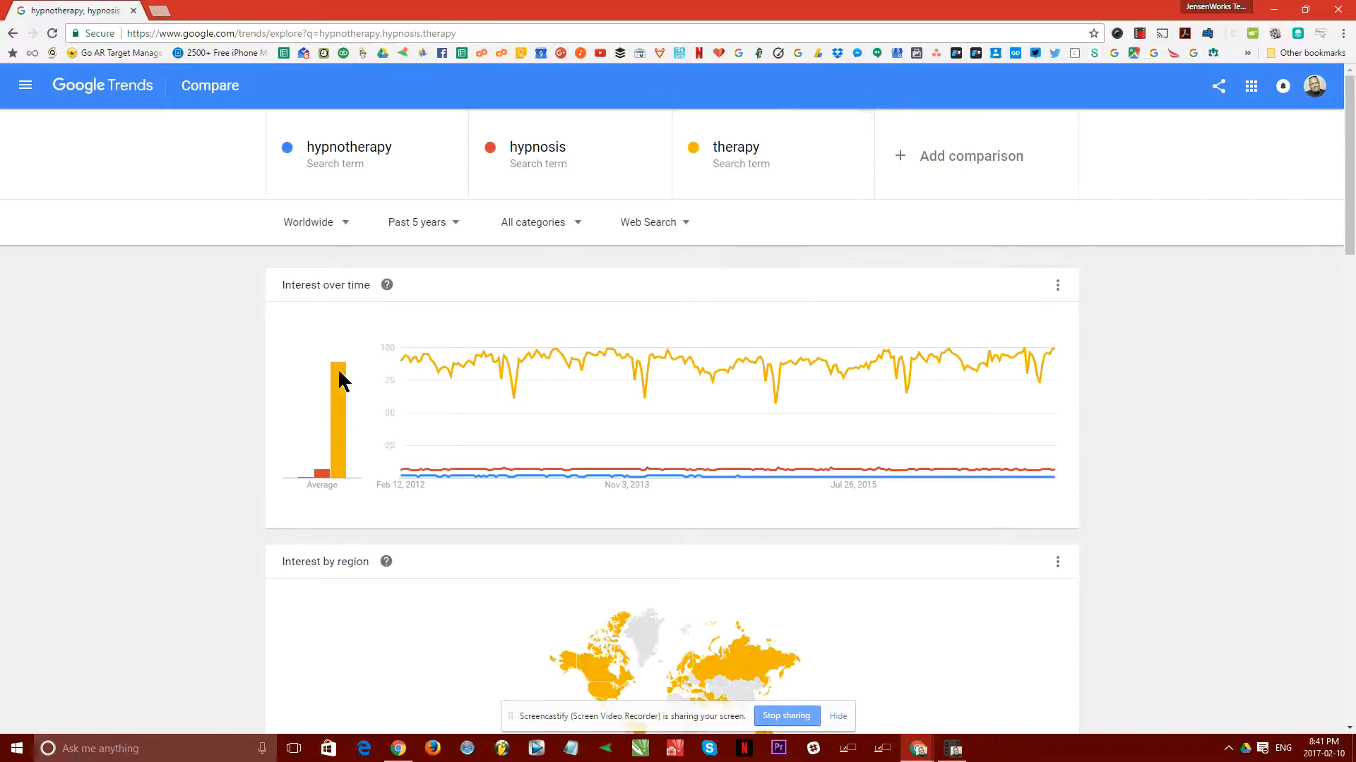
Examine the three-term comparison chart, hypnotherapy's interest-by-region map with its region and city options, and its related queries.
mouse_move(341, 403)
scroll(1091, 442, "down", 10)
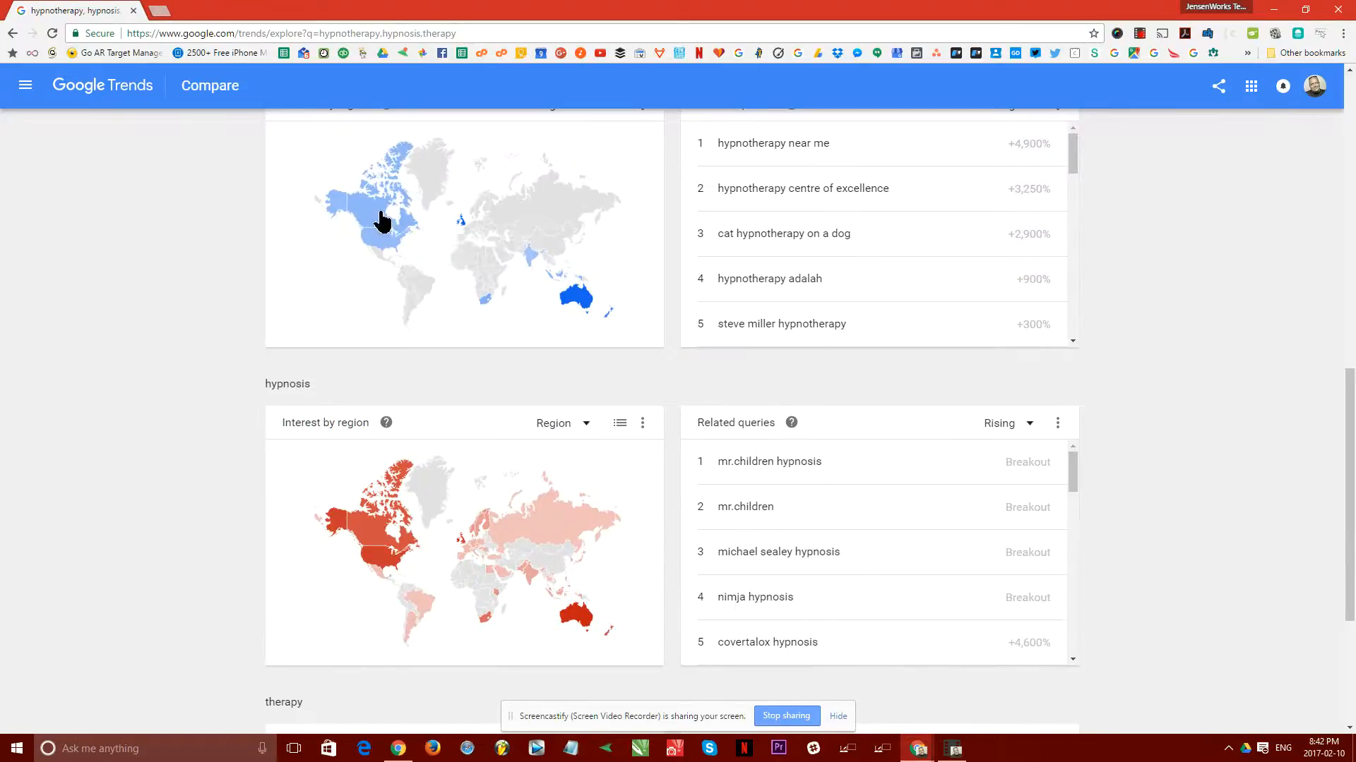
scroll(623, 330, "up", 1)
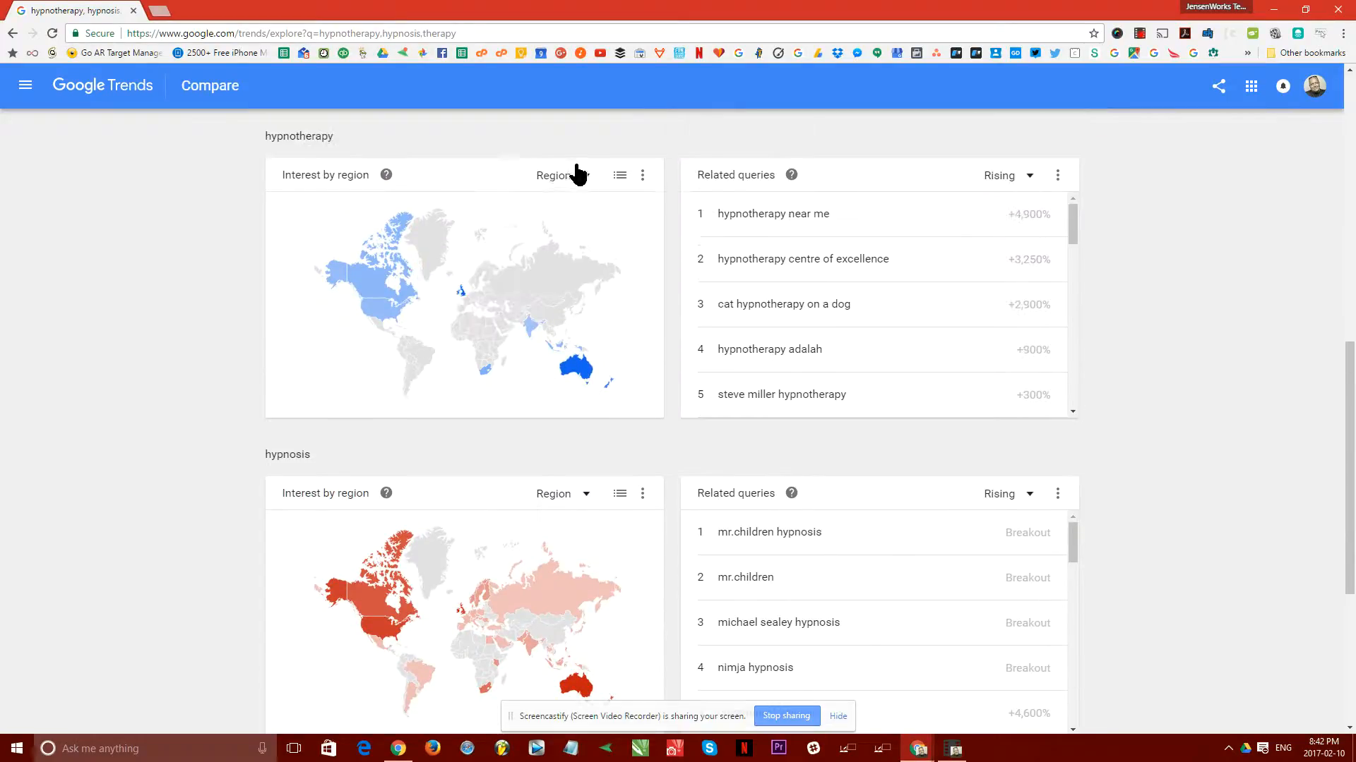
left_click(584, 178)
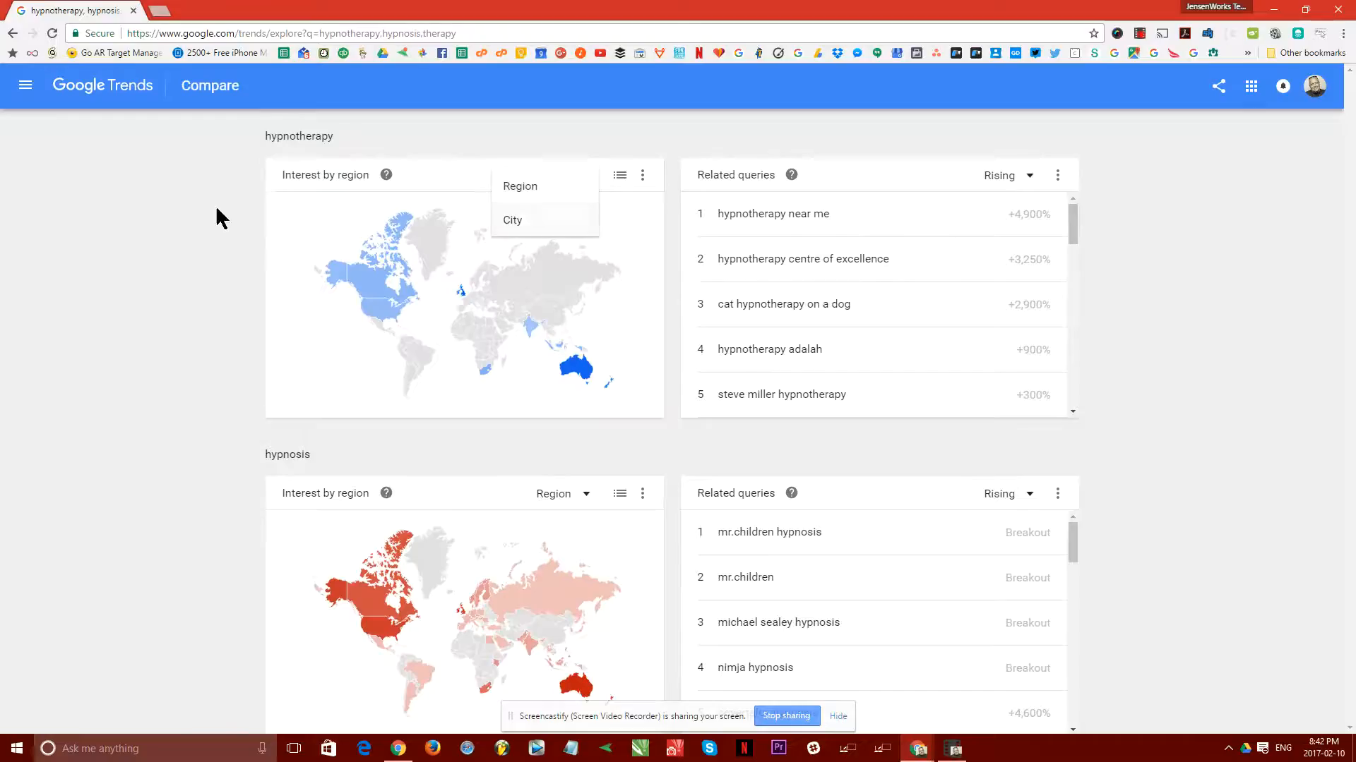
left_click(181, 220)
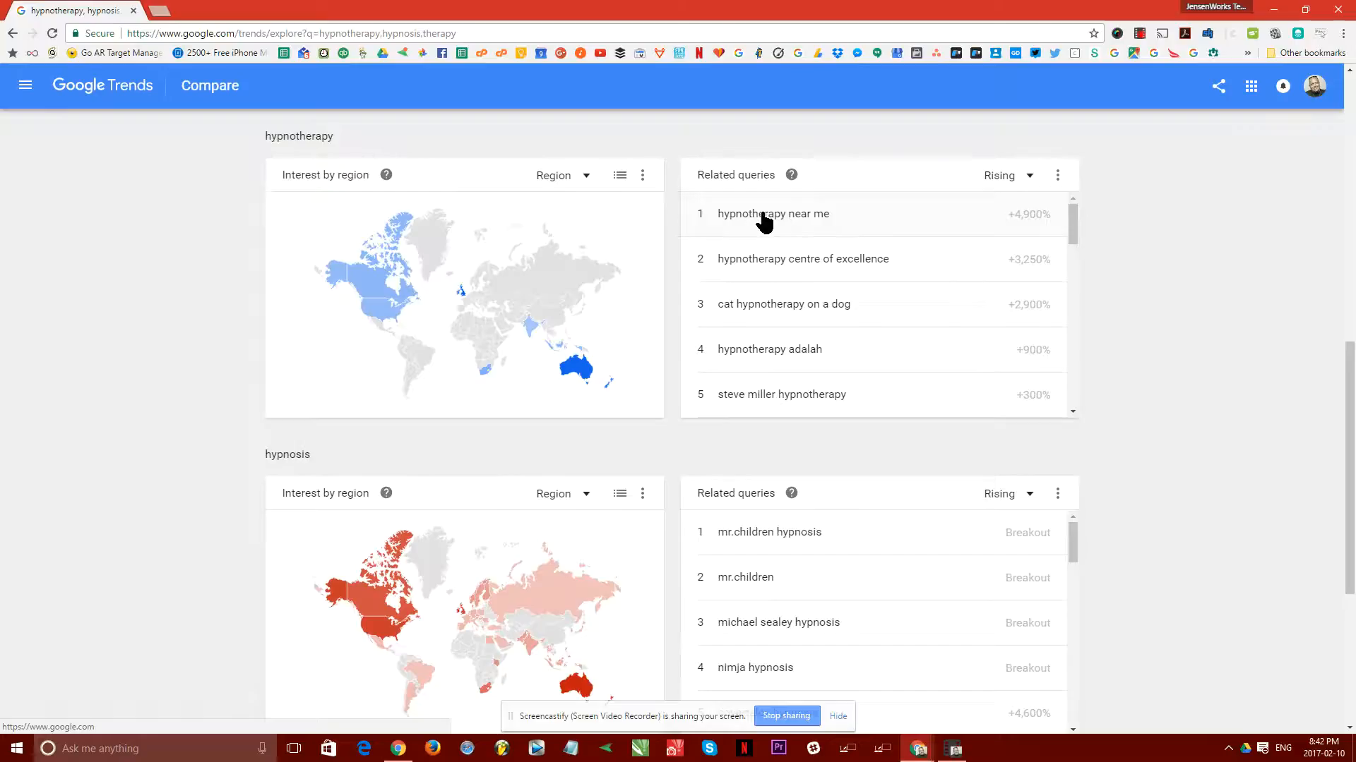
Search Google for hypnotherapy in a new tab and review the local listings and web results.
left_click(157, 11)
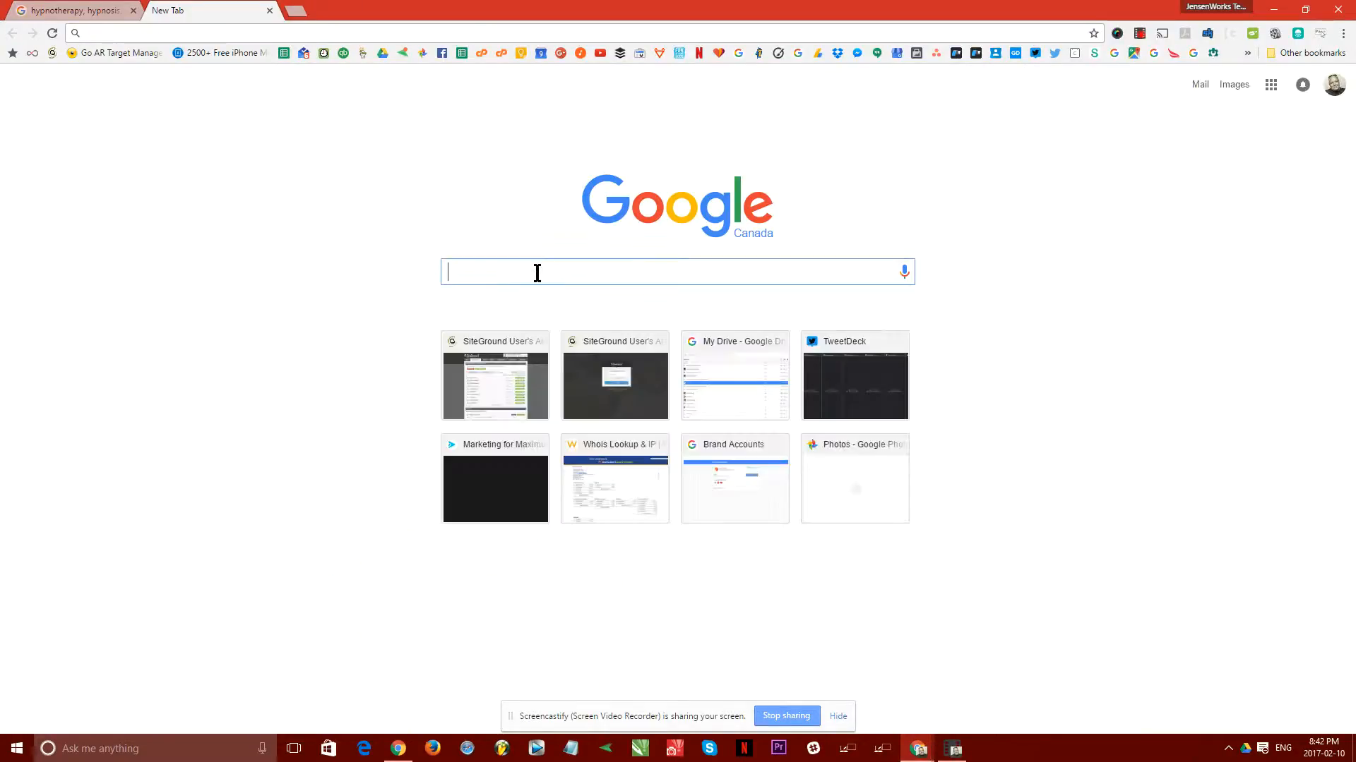
type("hypnother")
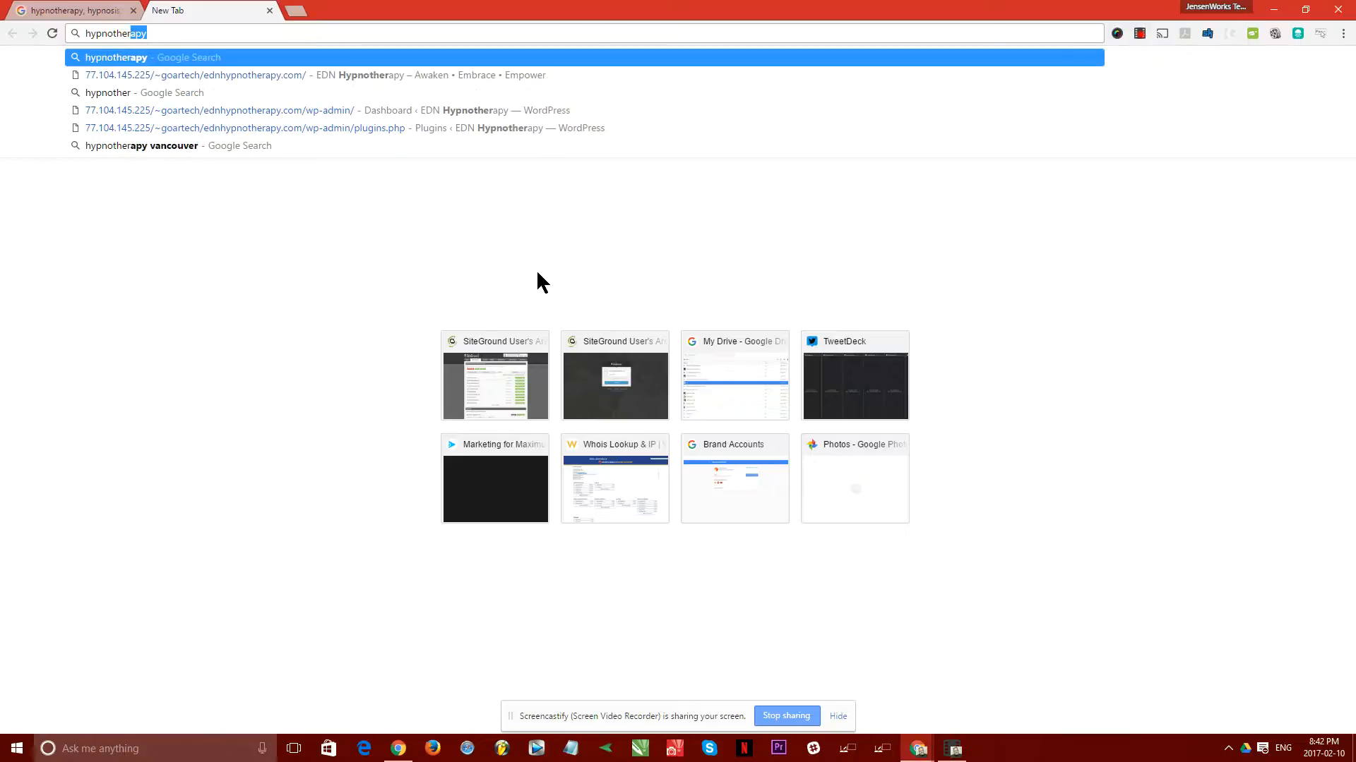
key("Return")
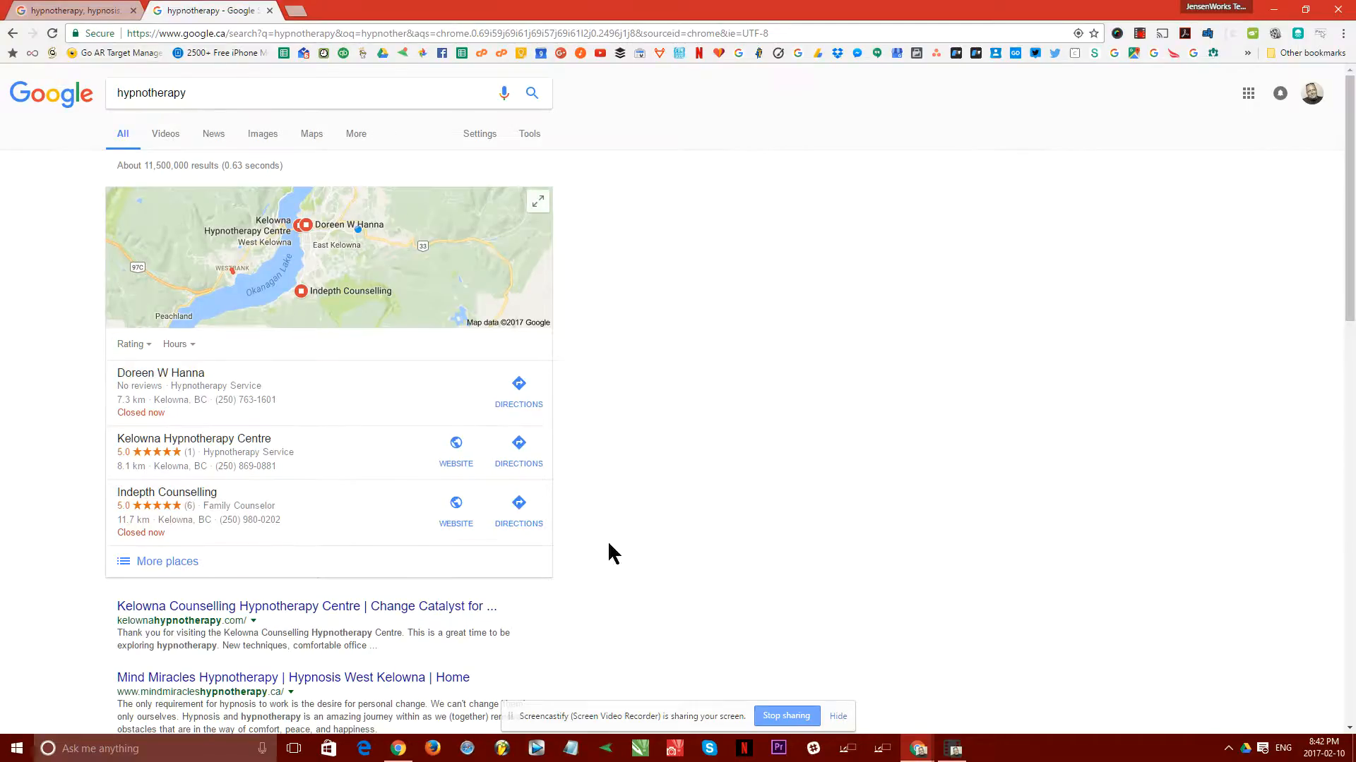
scroll(762, 593, "down", 1)
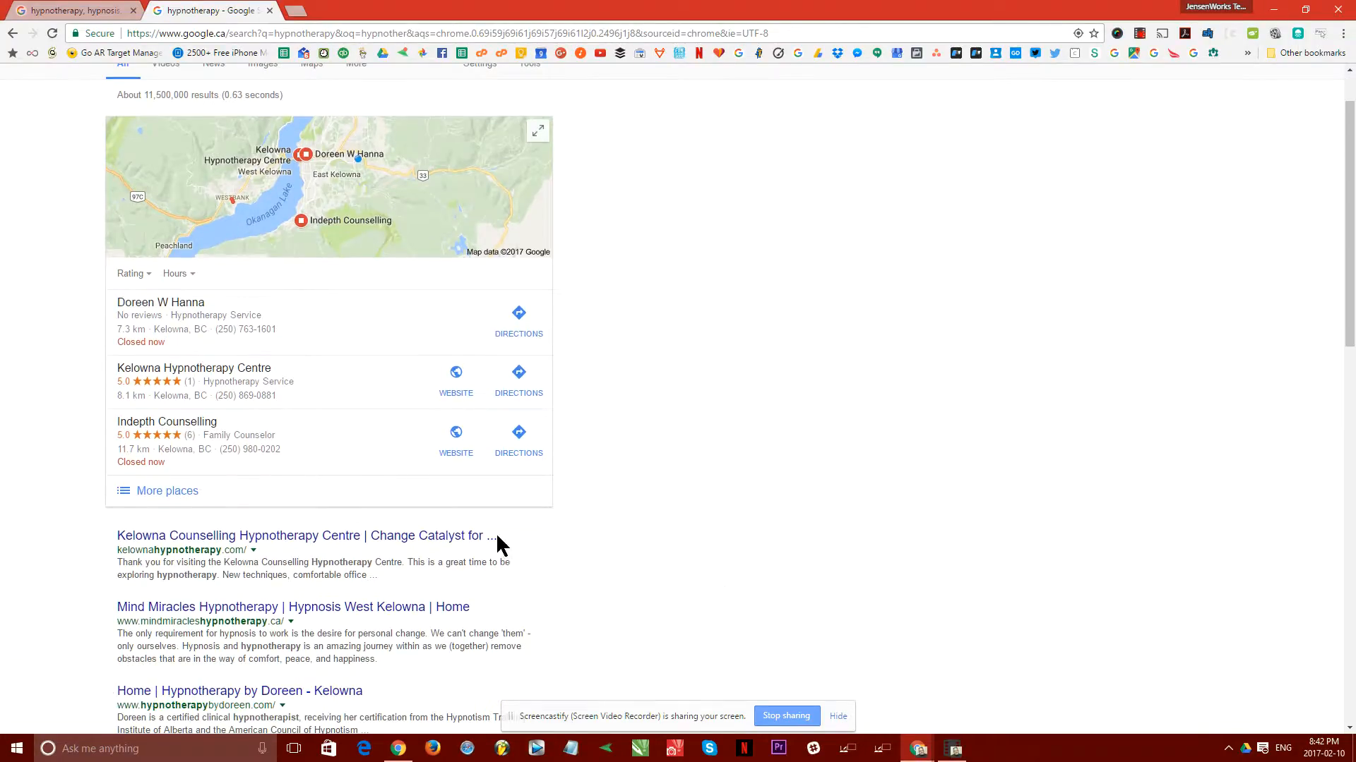
scroll(558, 614, "down", 4)
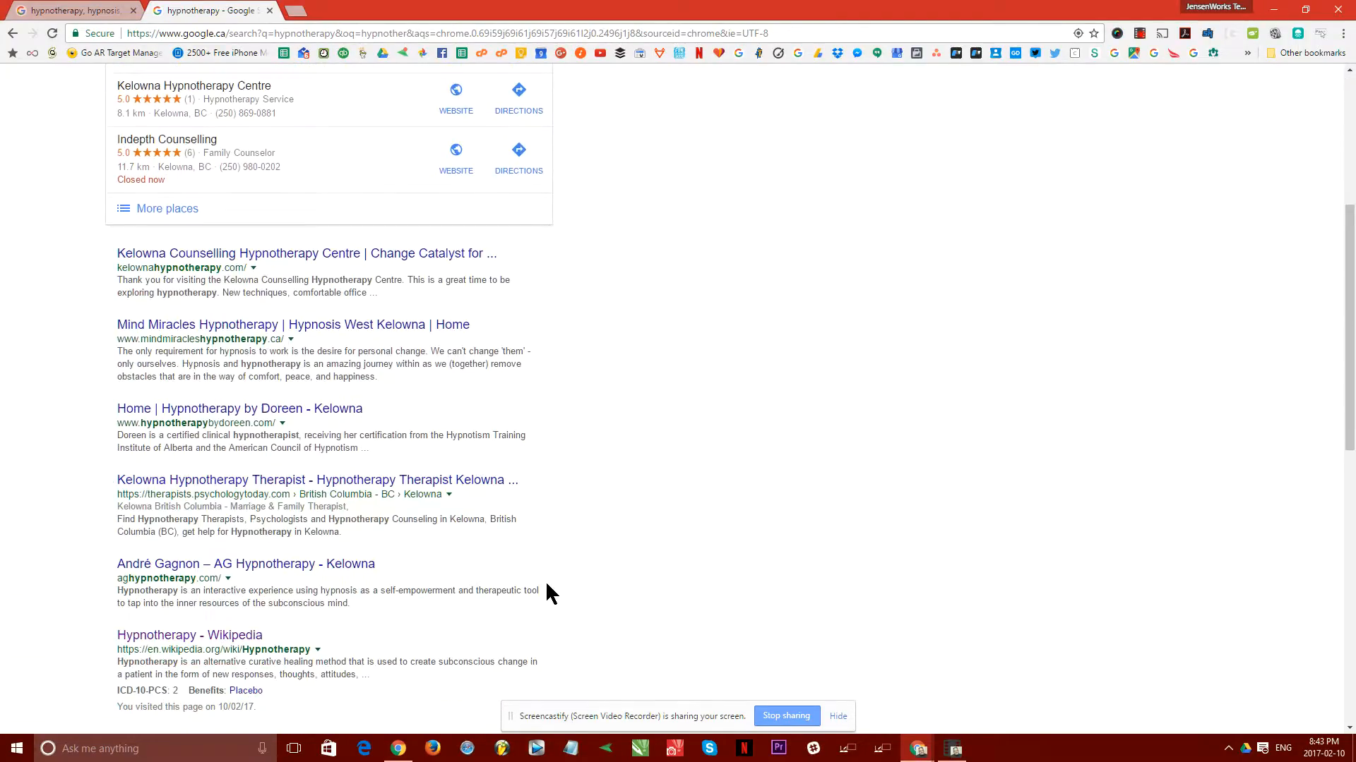
scroll(549, 576, "down", 1)
scroll(552, 570, "down", 1)
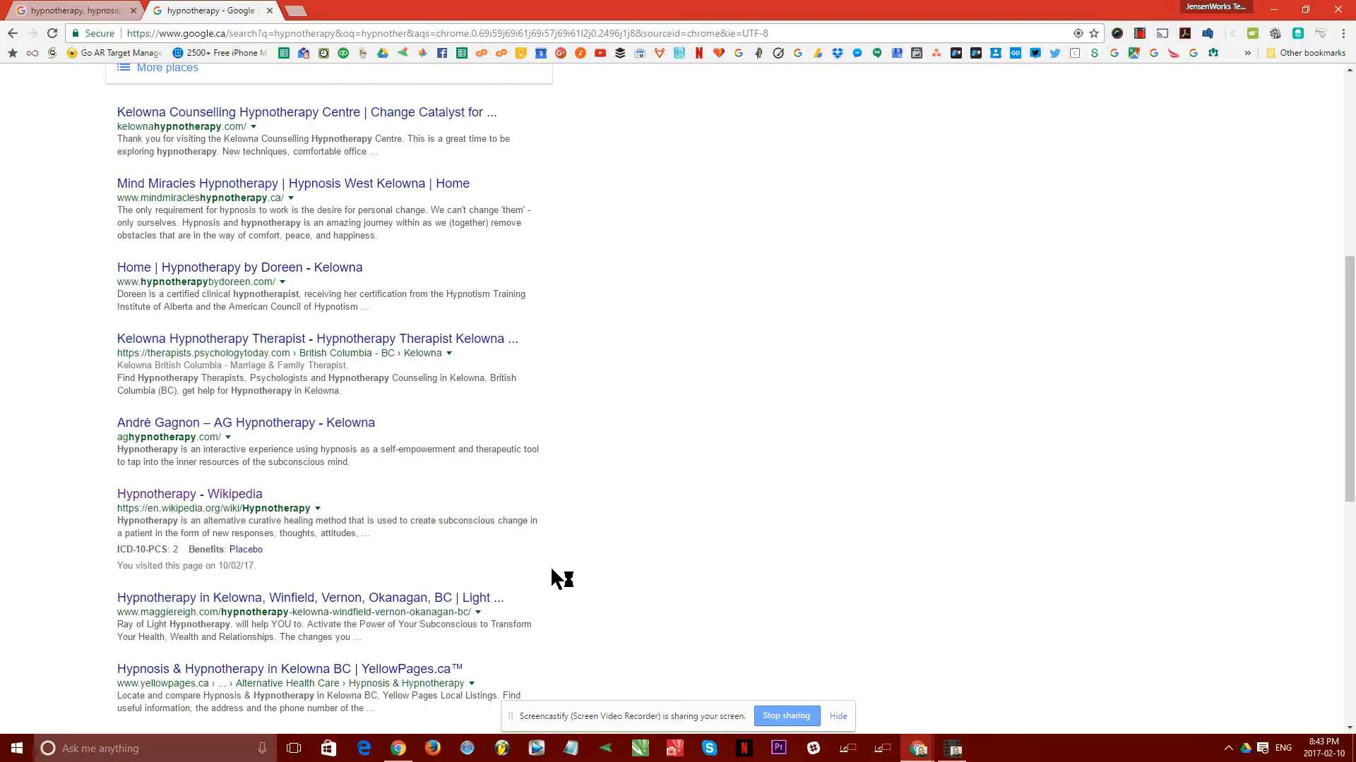
Examine the remaining web results, ads and related searches for hypnotherapy down to the end of the results page.
scroll(551, 572, "down", 7)
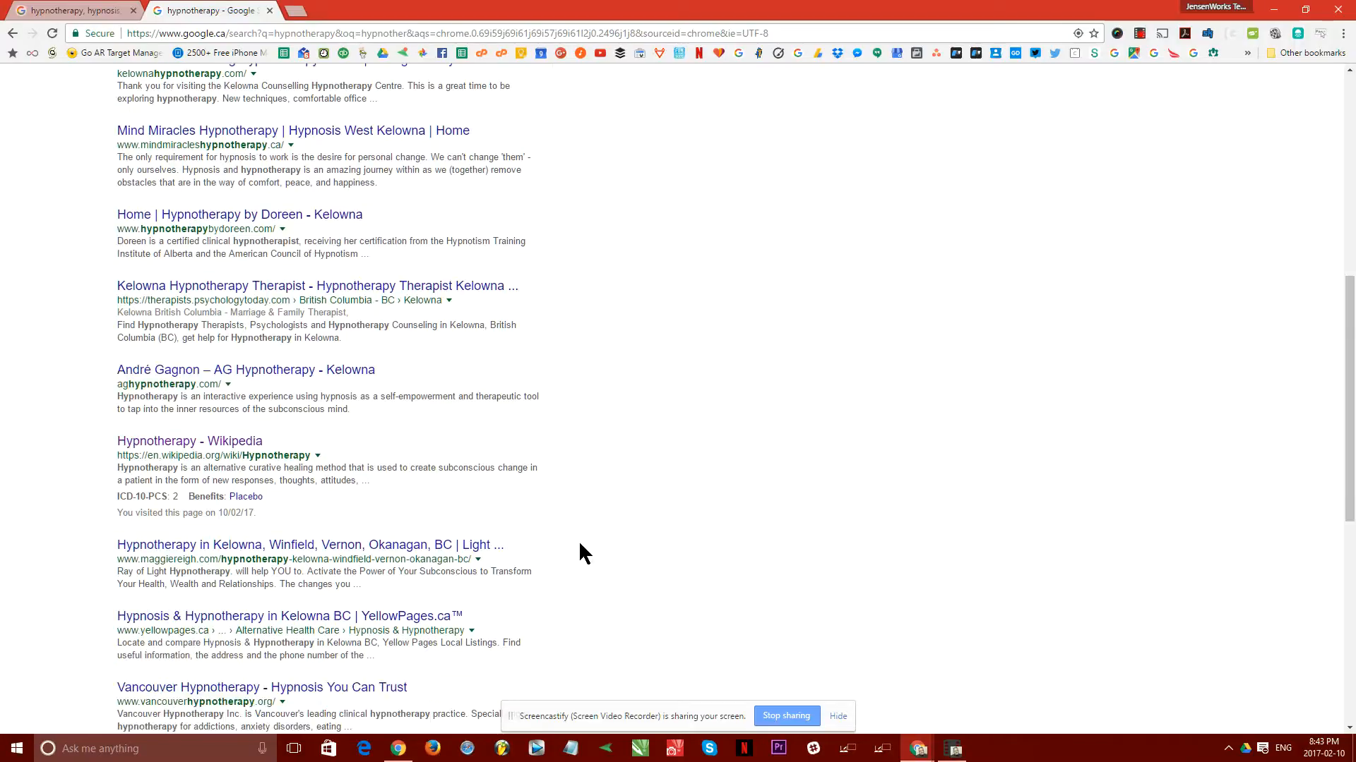
scroll(602, 533, "down", 2)
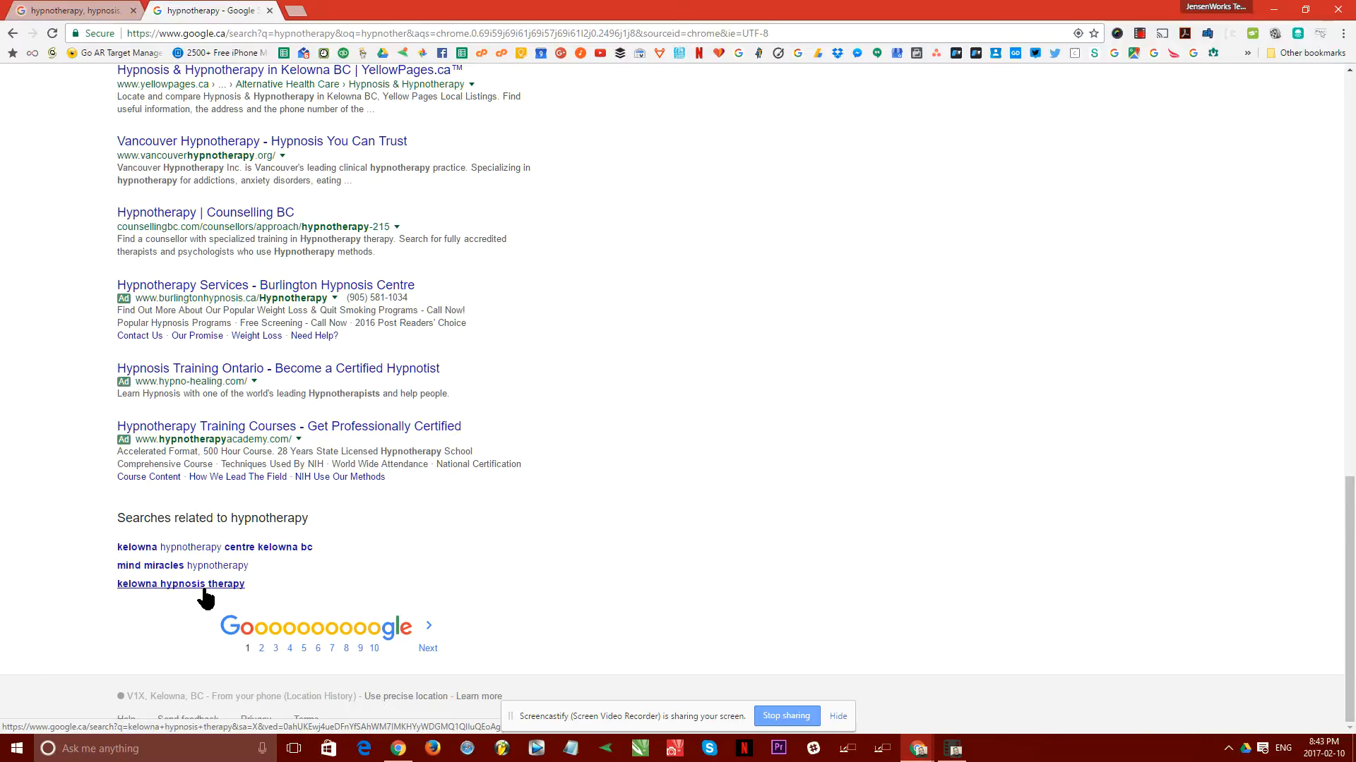
scroll(361, 543, "up", 14)
scroll(284, 358, "up", 2)
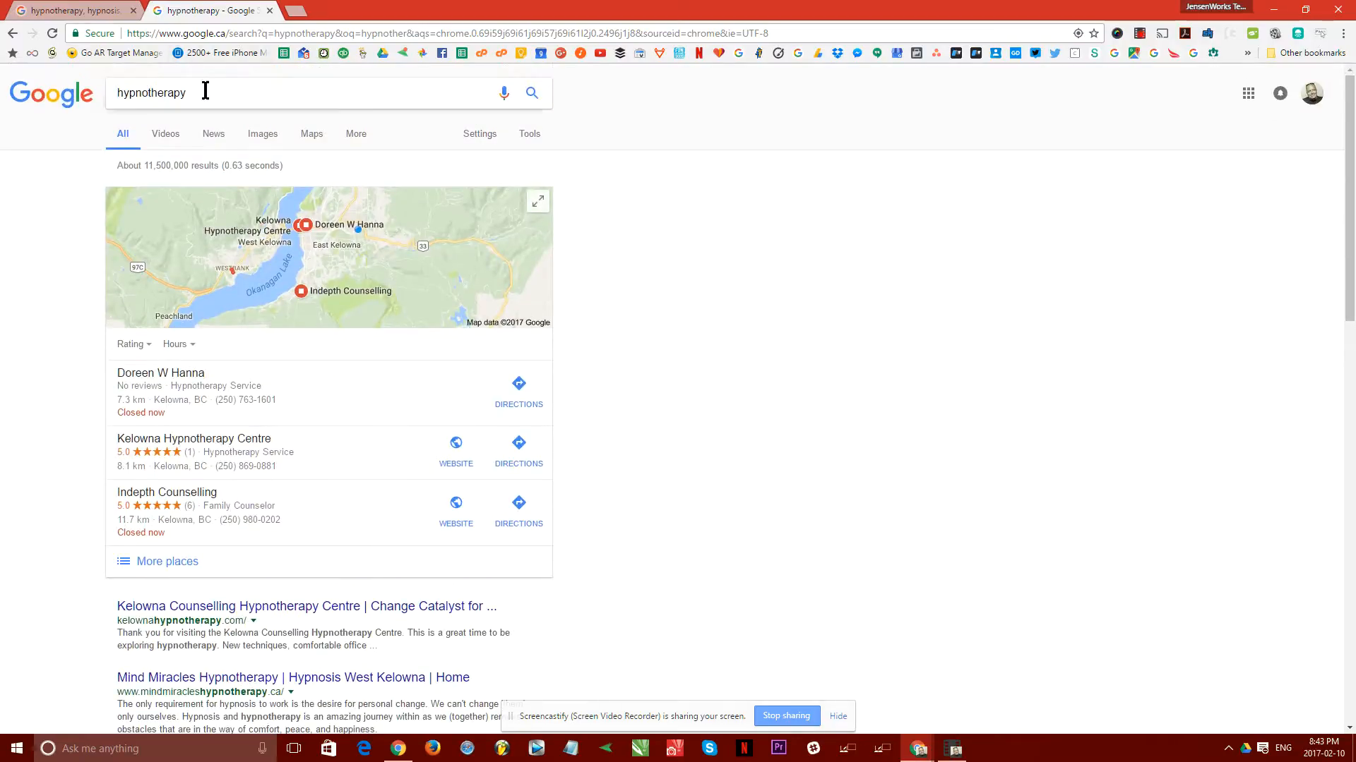
Replace the Google query with "edmonton hypnosis therapy" and run the suggested search "hypnosis therapy edmonton".
left_click_drag(202, 91, 82, 104)
type("edmonton ")
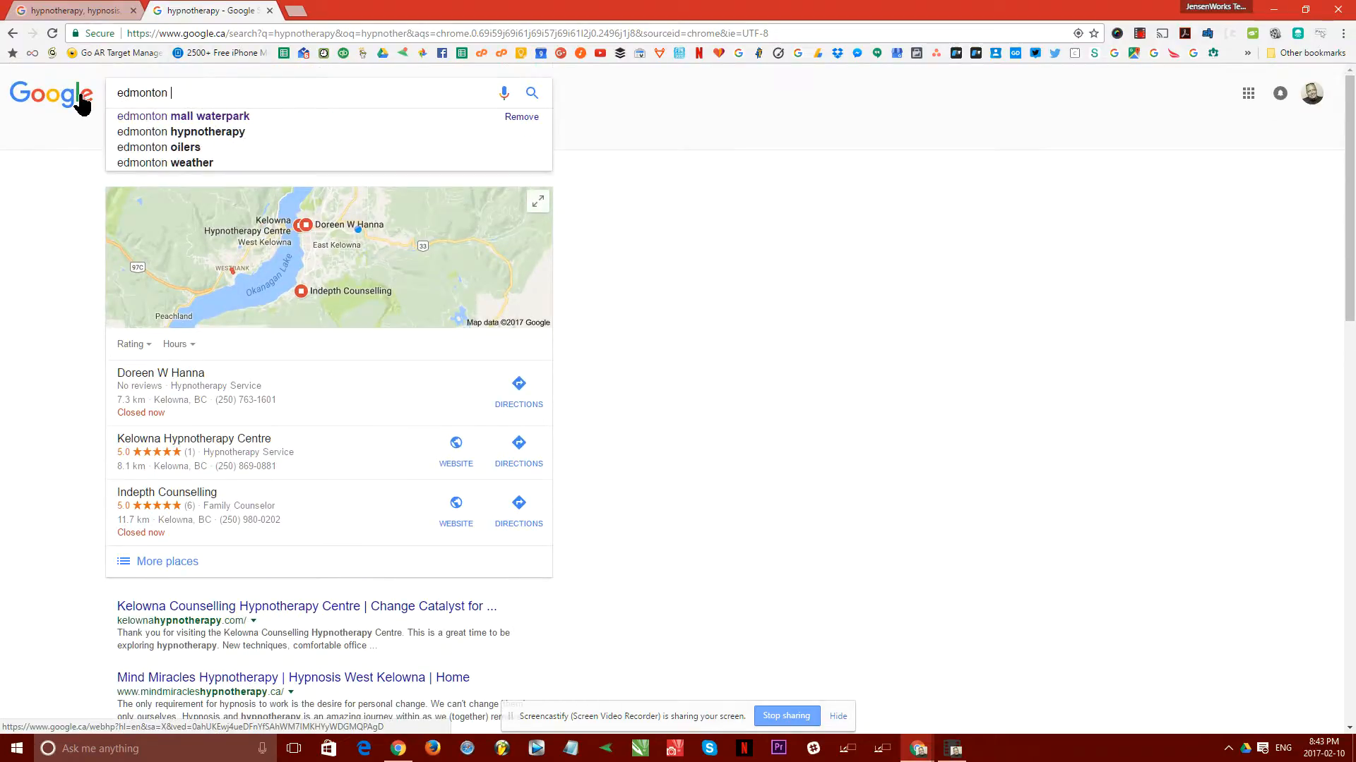
type("hyp")
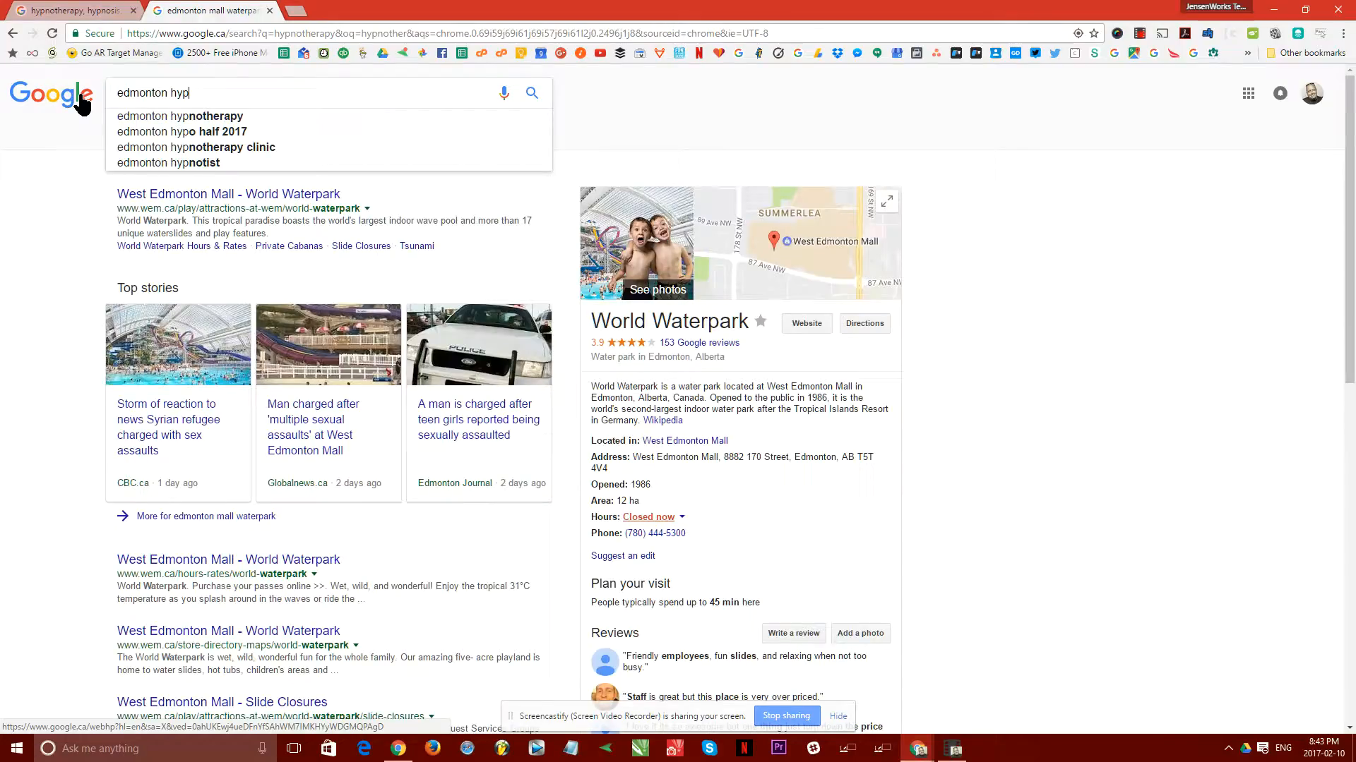
type("nosi")
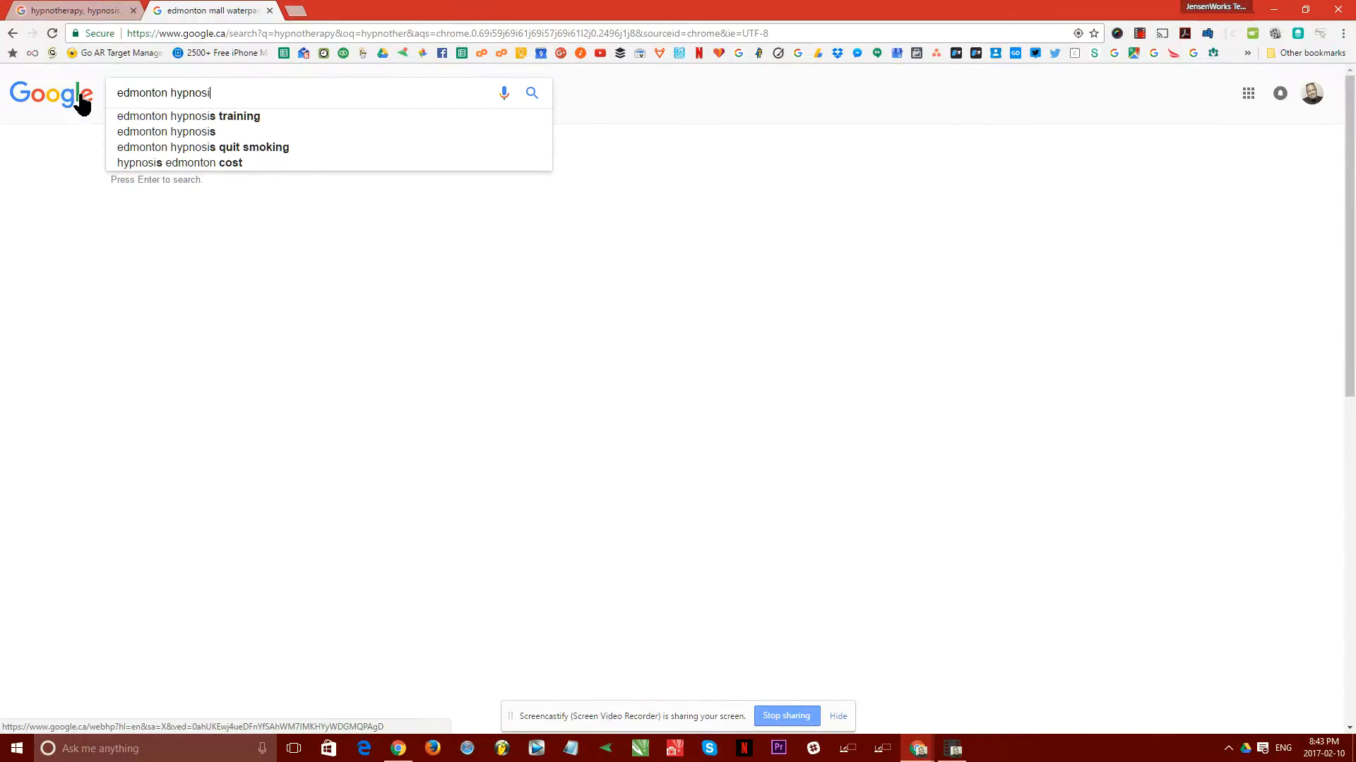
type("s therapy")
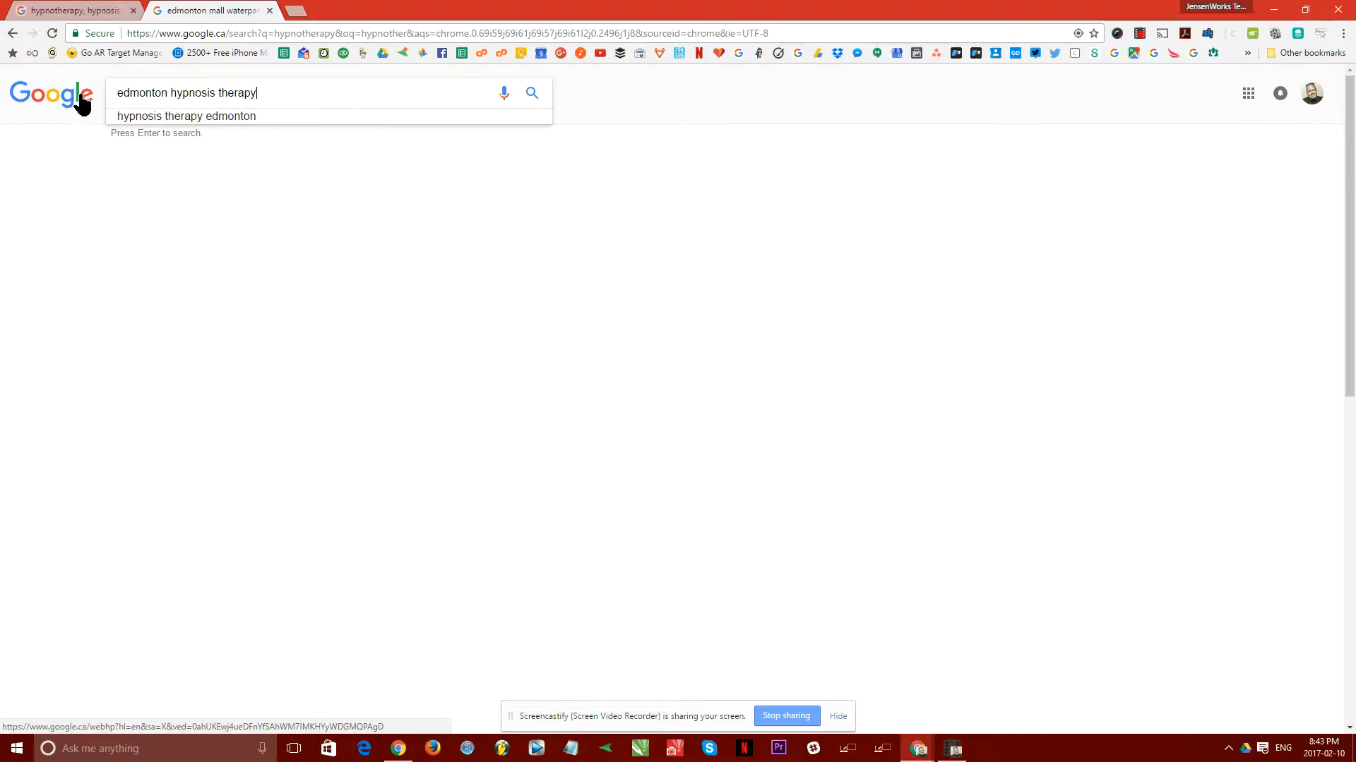
left_click(265, 119)
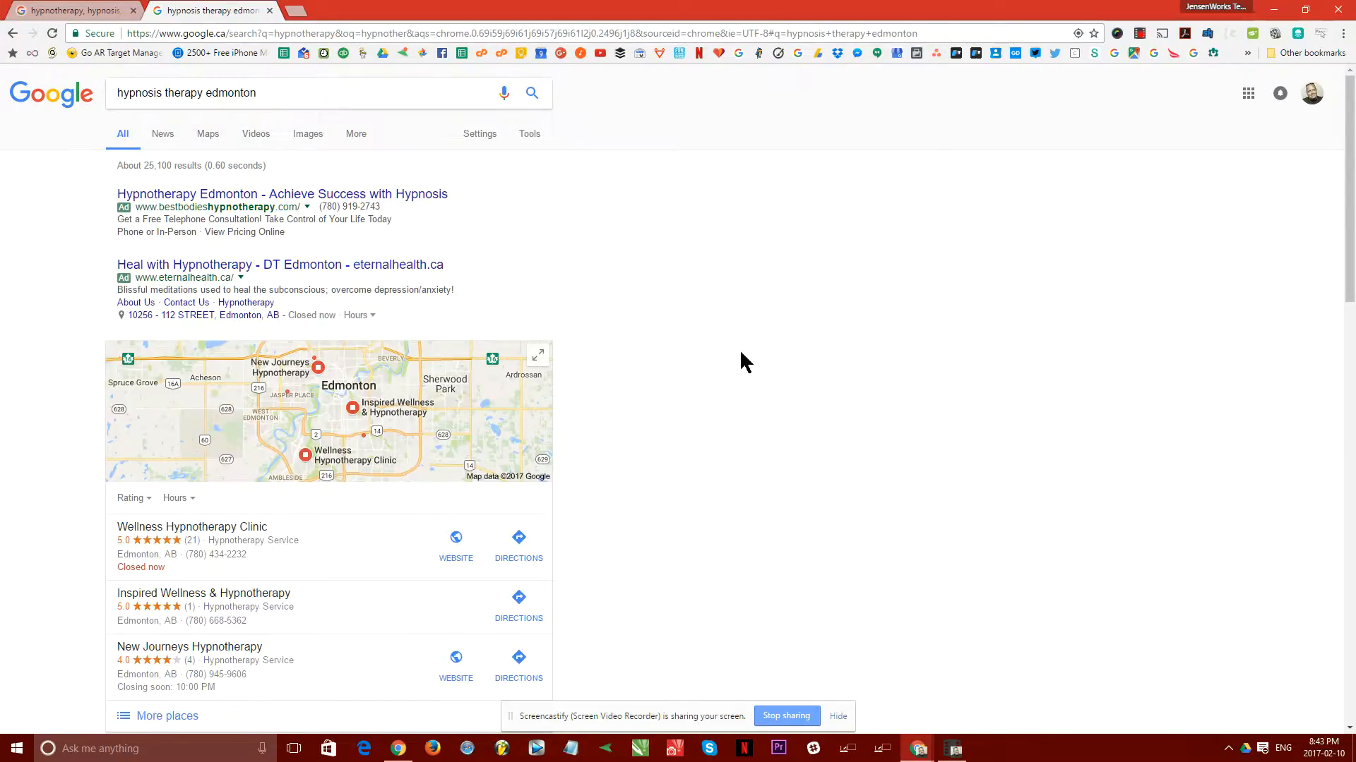
Examine the Edmonton hypnosis therapy results, including the map listings, web results, ads and related searches.
scroll(741, 353, "down", 2)
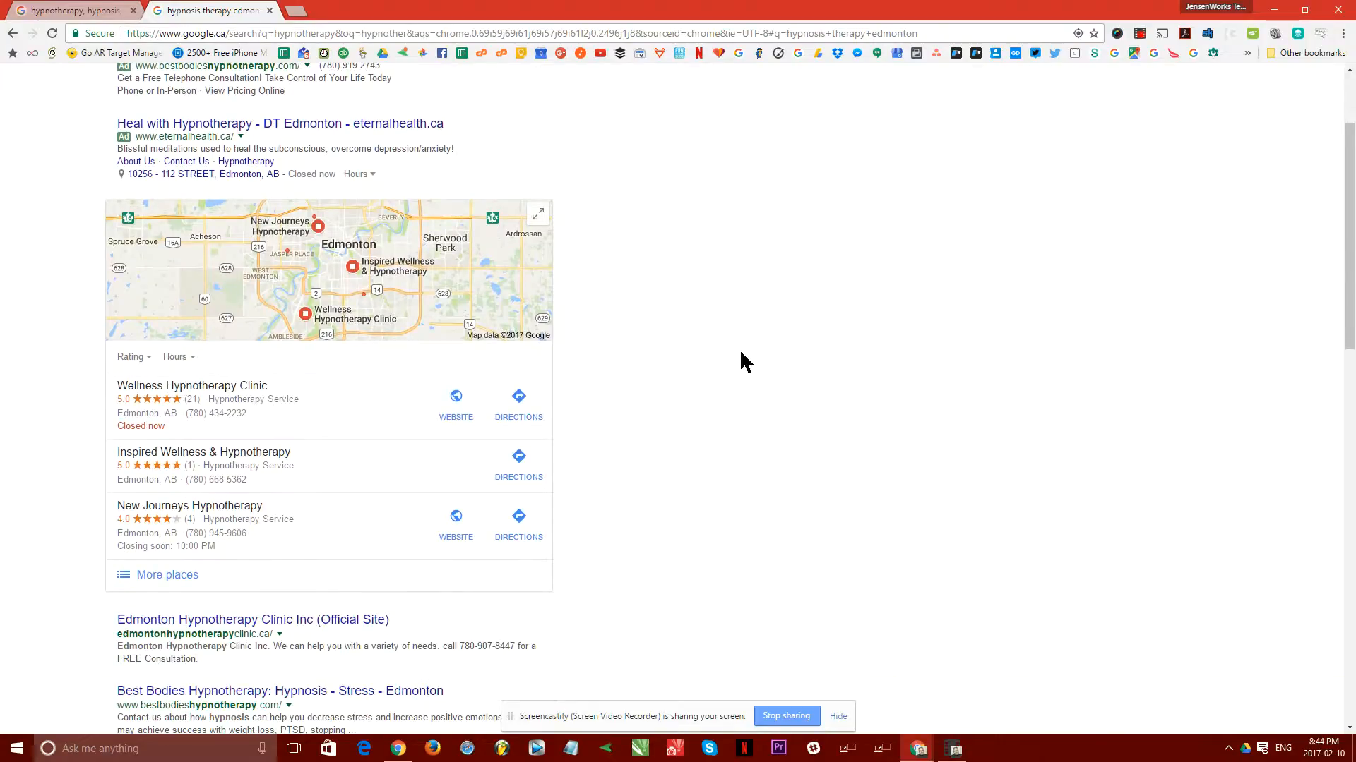
scroll(741, 353, "down", 3)
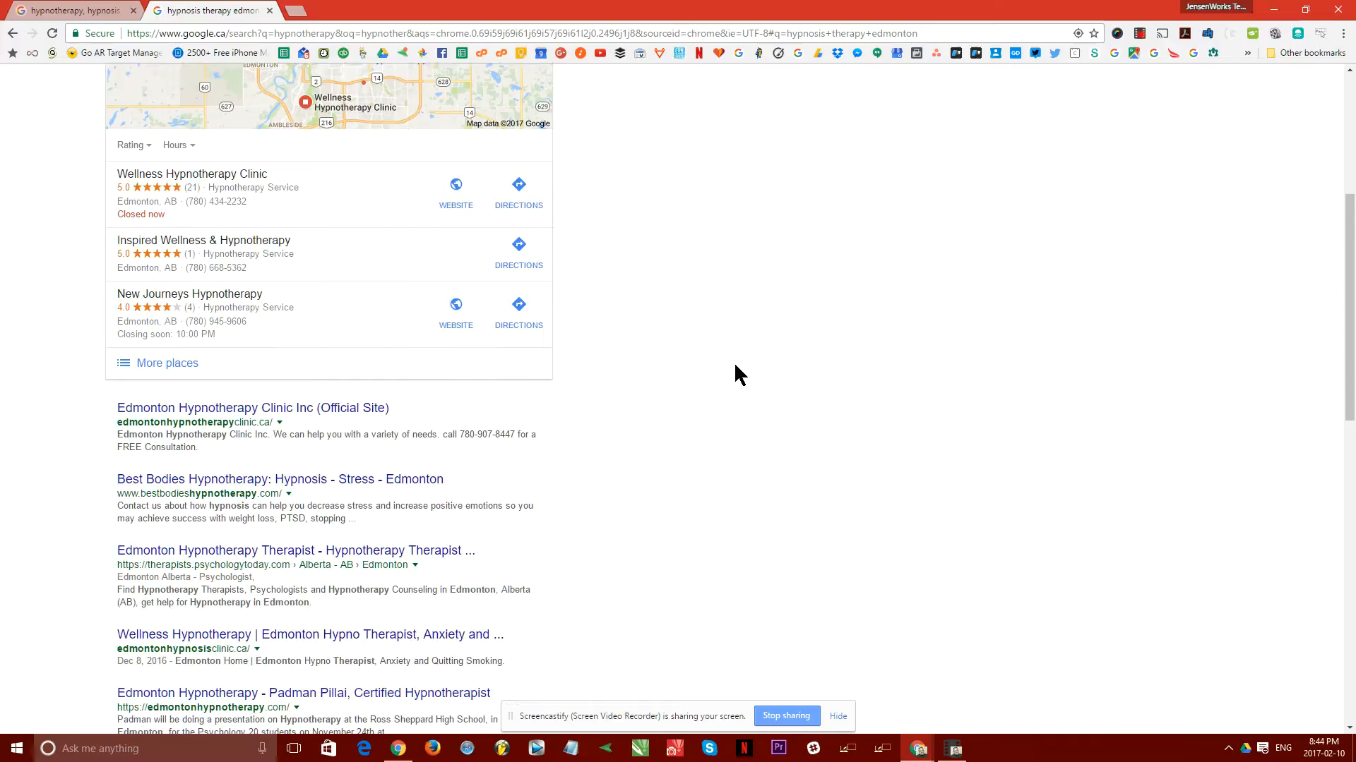
scroll(735, 365, "down", 2)
scroll(735, 365, "down", 1)
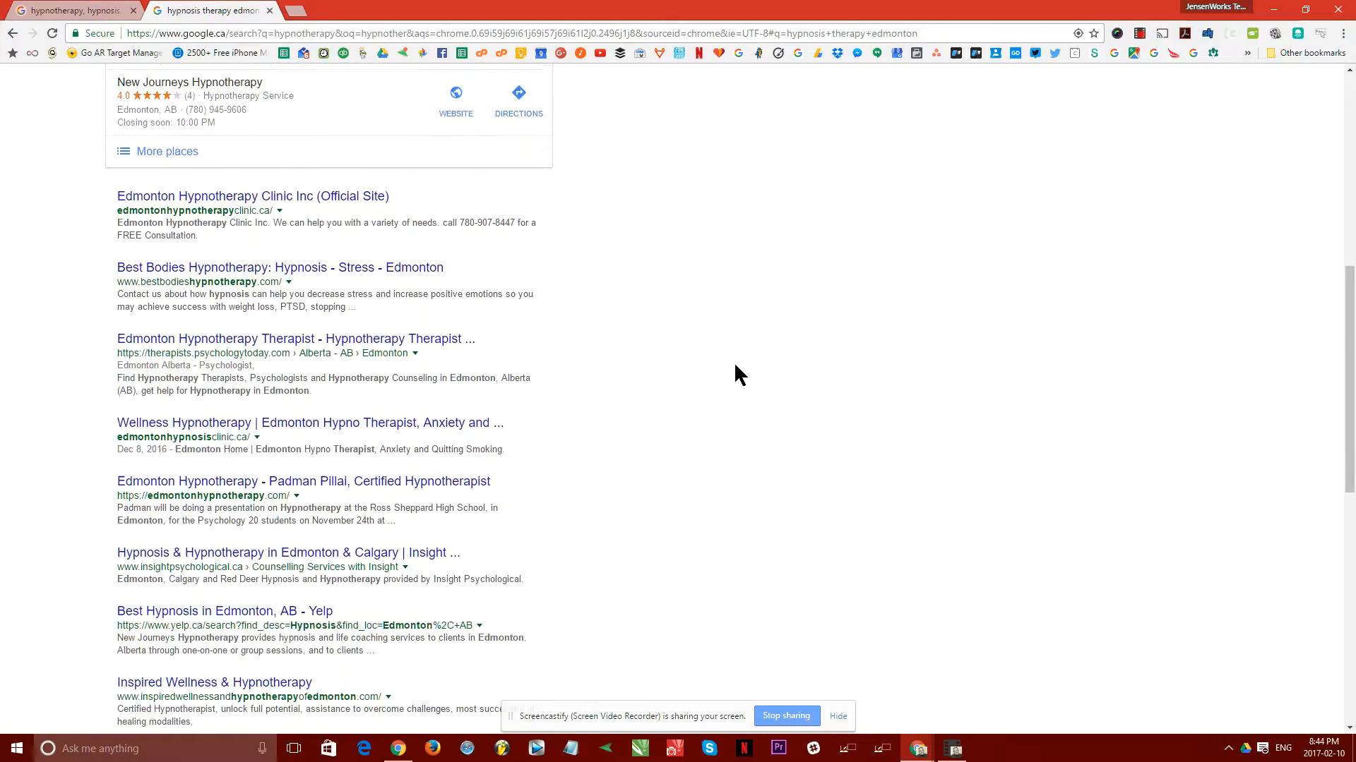
scroll(735, 361, "down", 2)
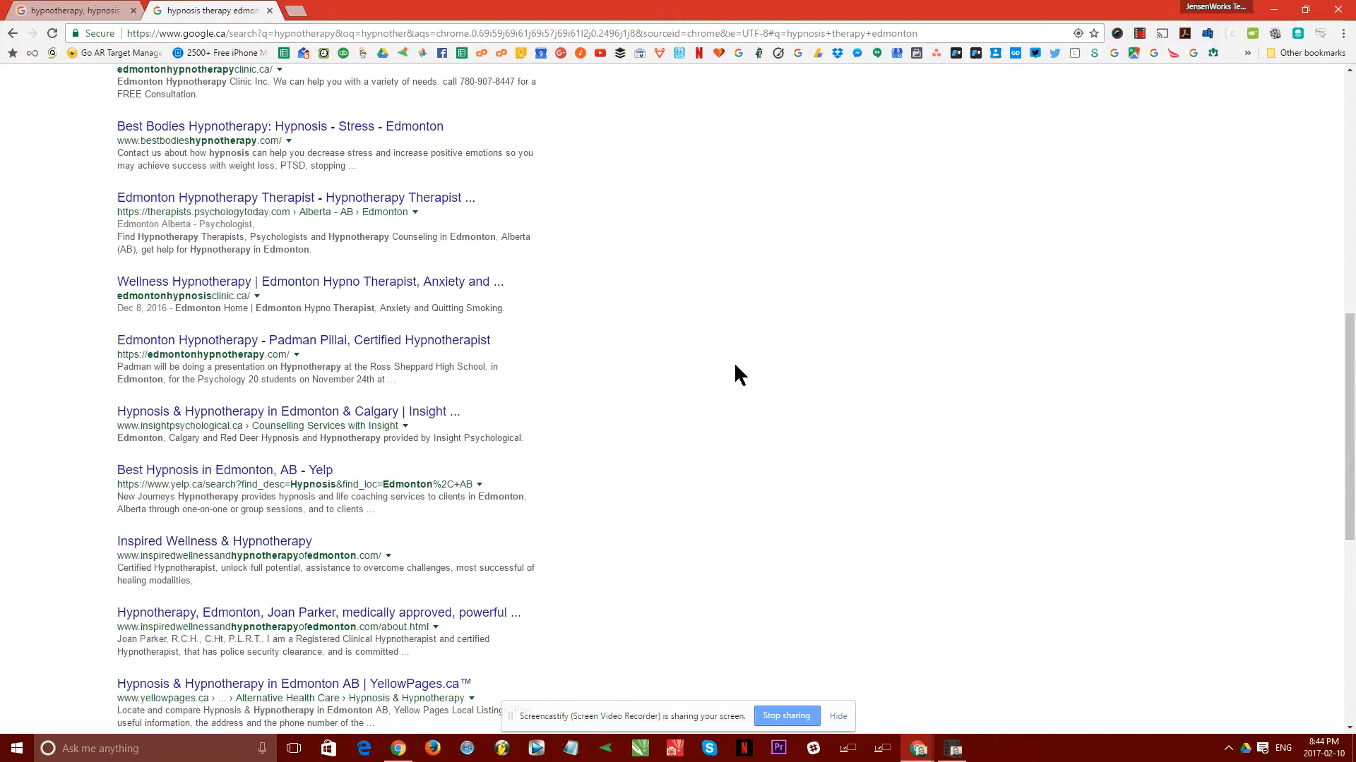
scroll(735, 362, "down", 2)
scroll(734, 362, "down", 2)
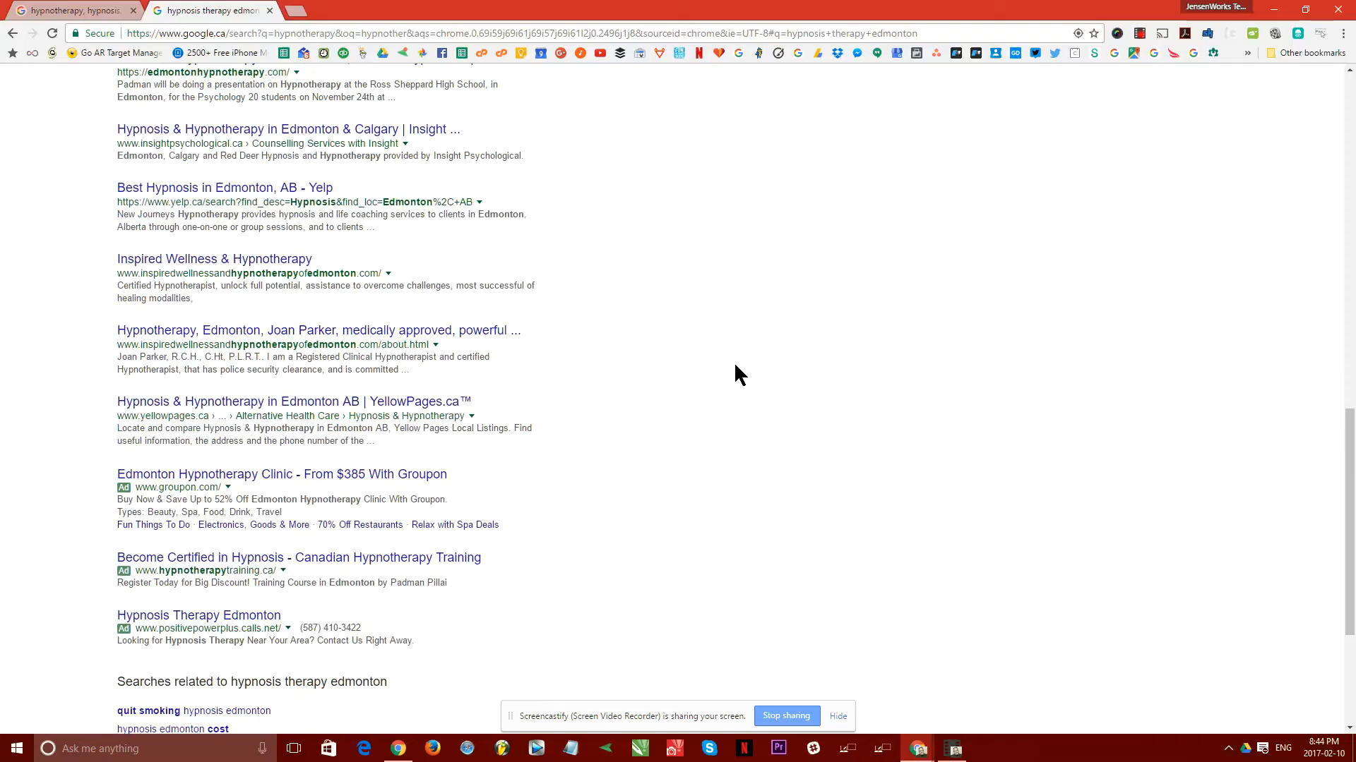
scroll(734, 361, "down", 2)
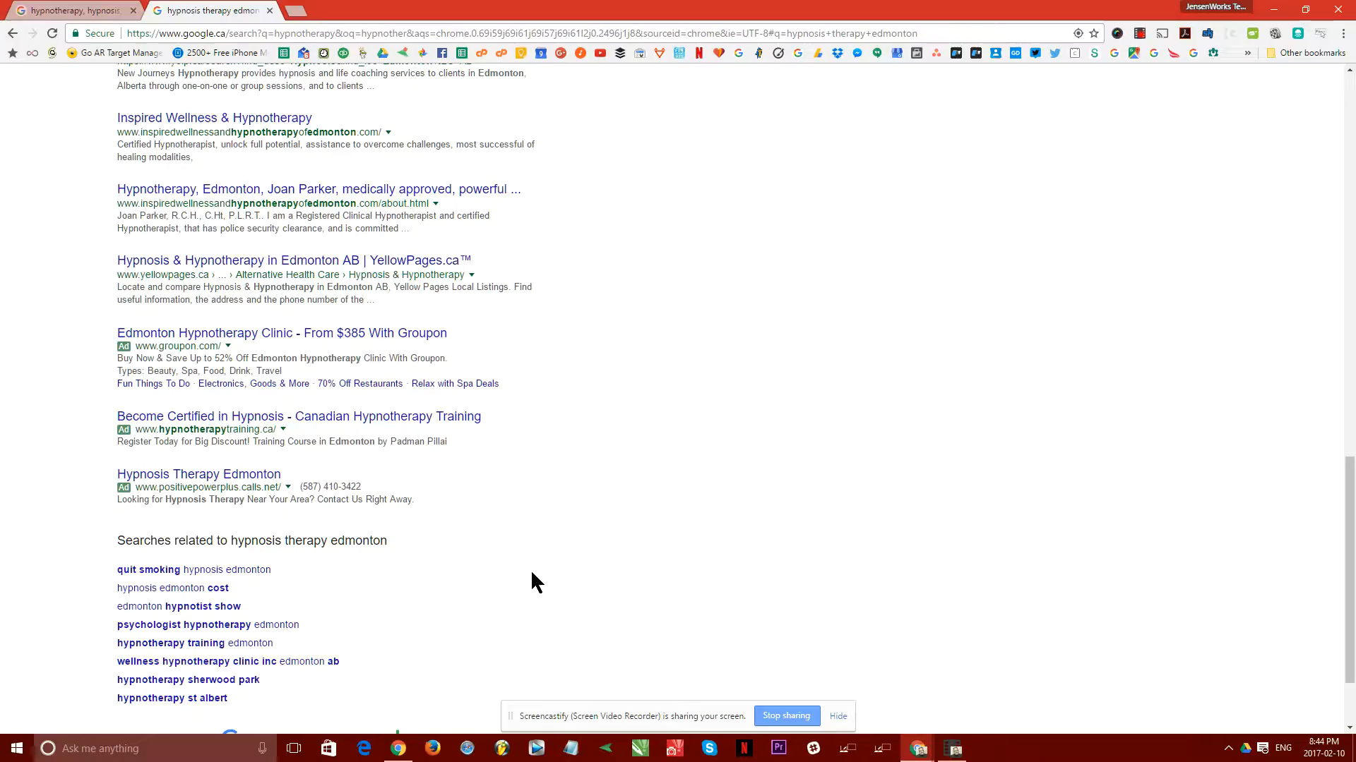
Close the Google search and Google Trends tabs, and review the old EDN Hypnotherapy home page down to the free consultation section.
left_click(269, 11)
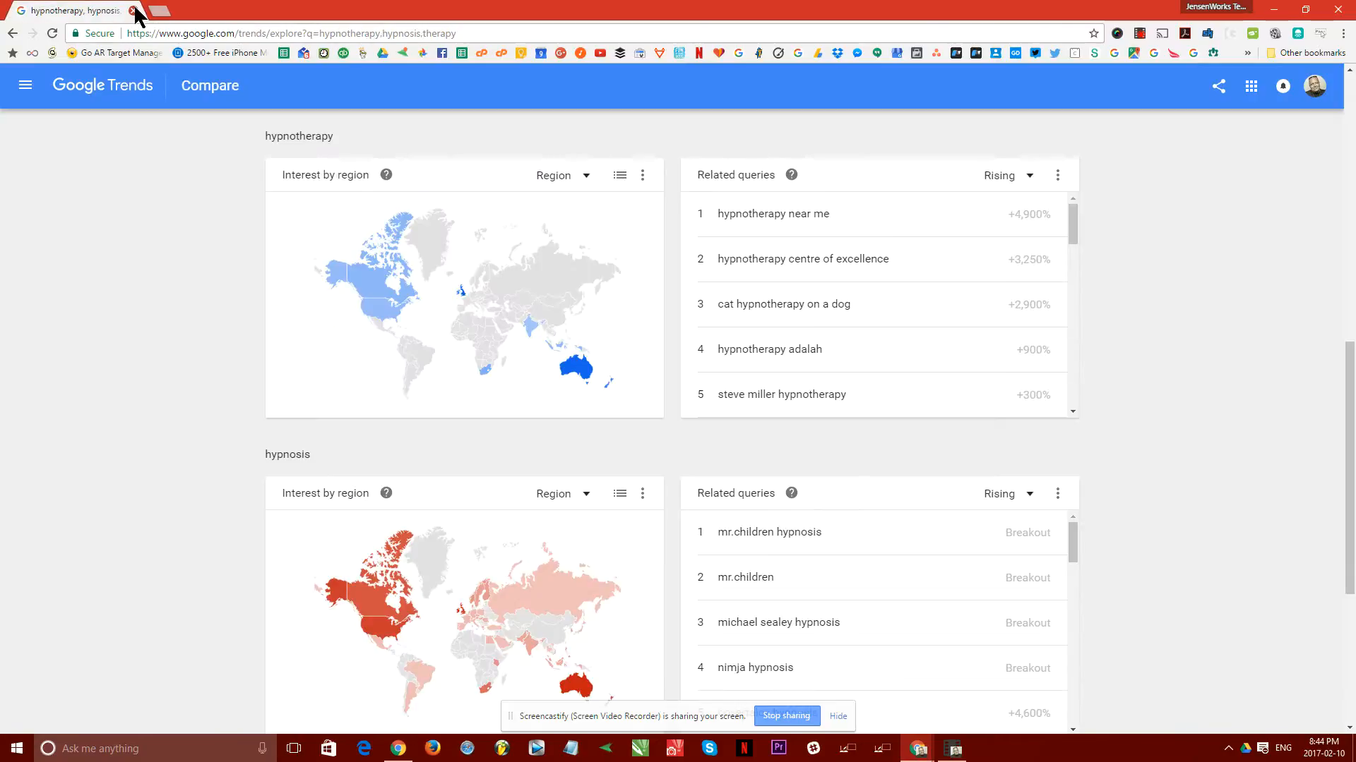
left_click(133, 11)
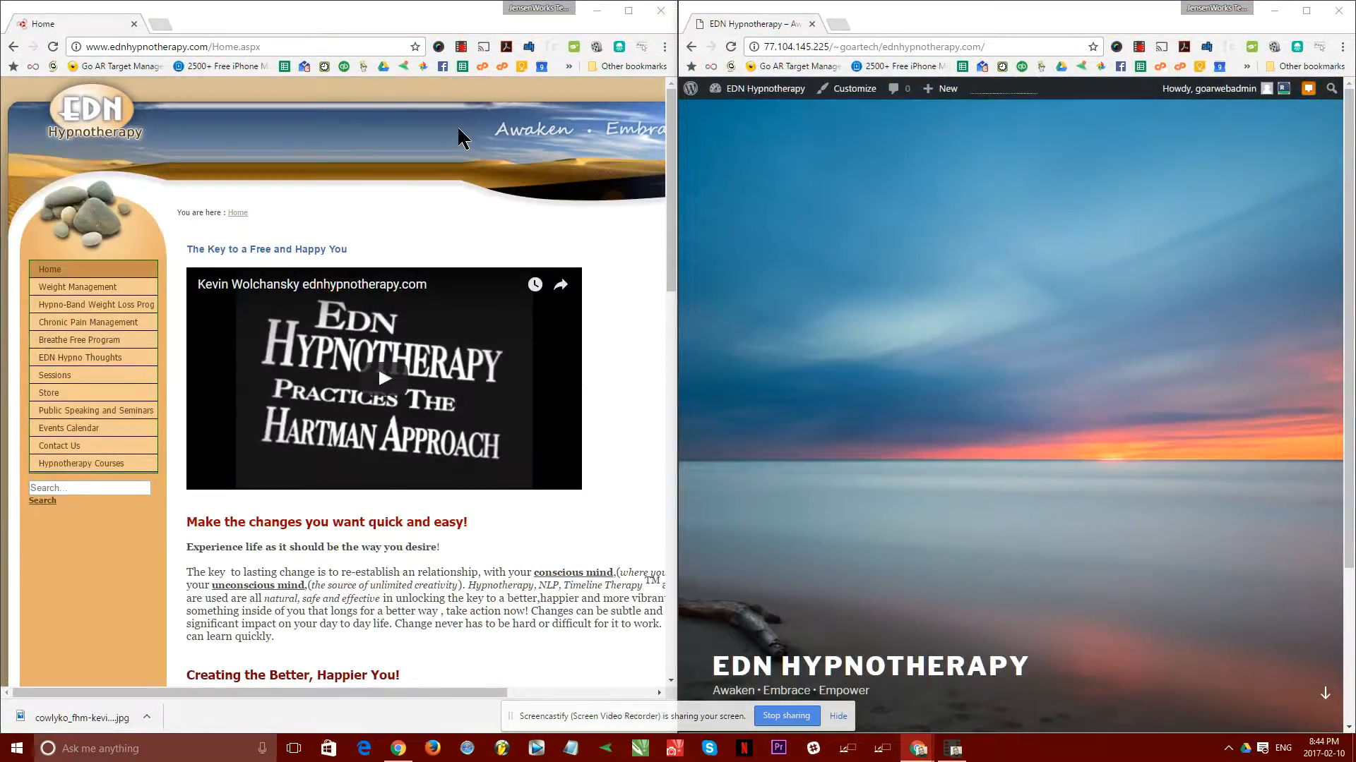
scroll(360, 550, "down", 1)
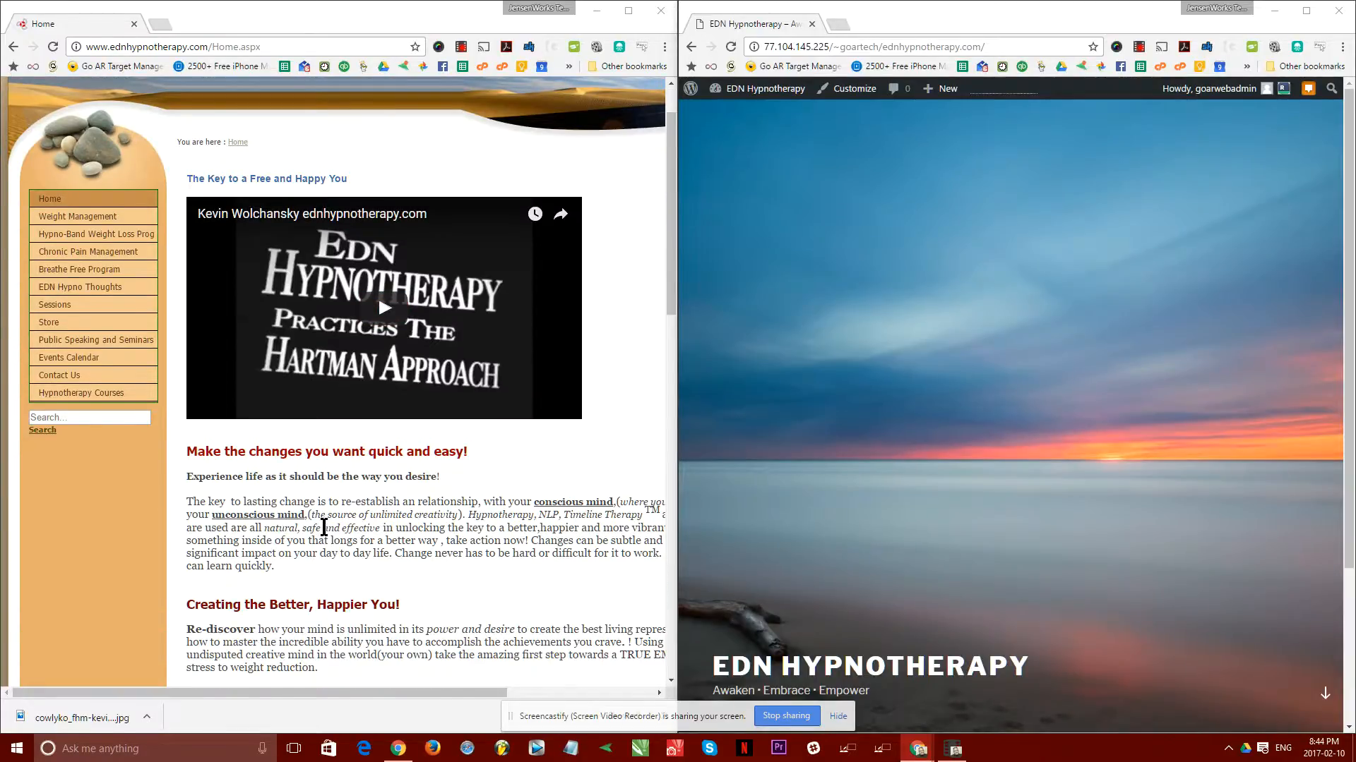
scroll(422, 573, "down", 5)
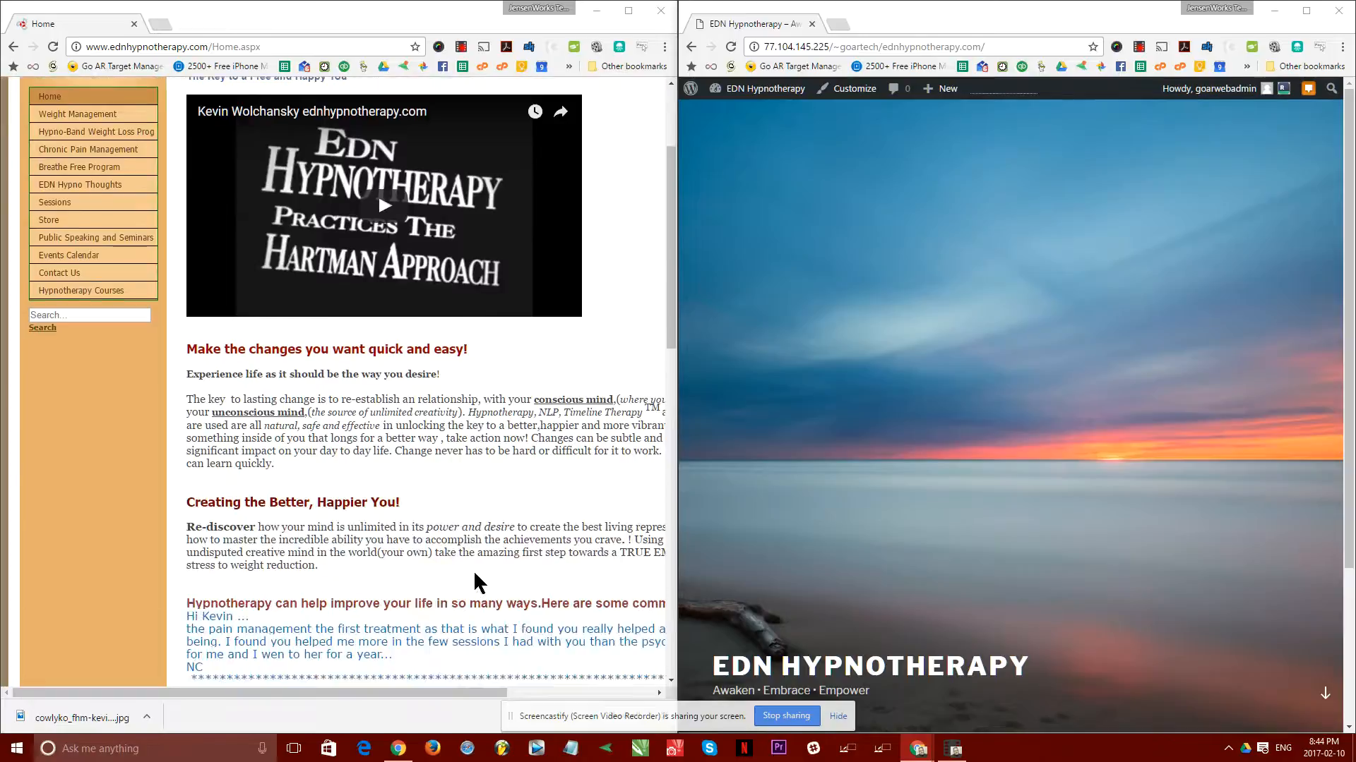
scroll(253, 401, "down", 7)
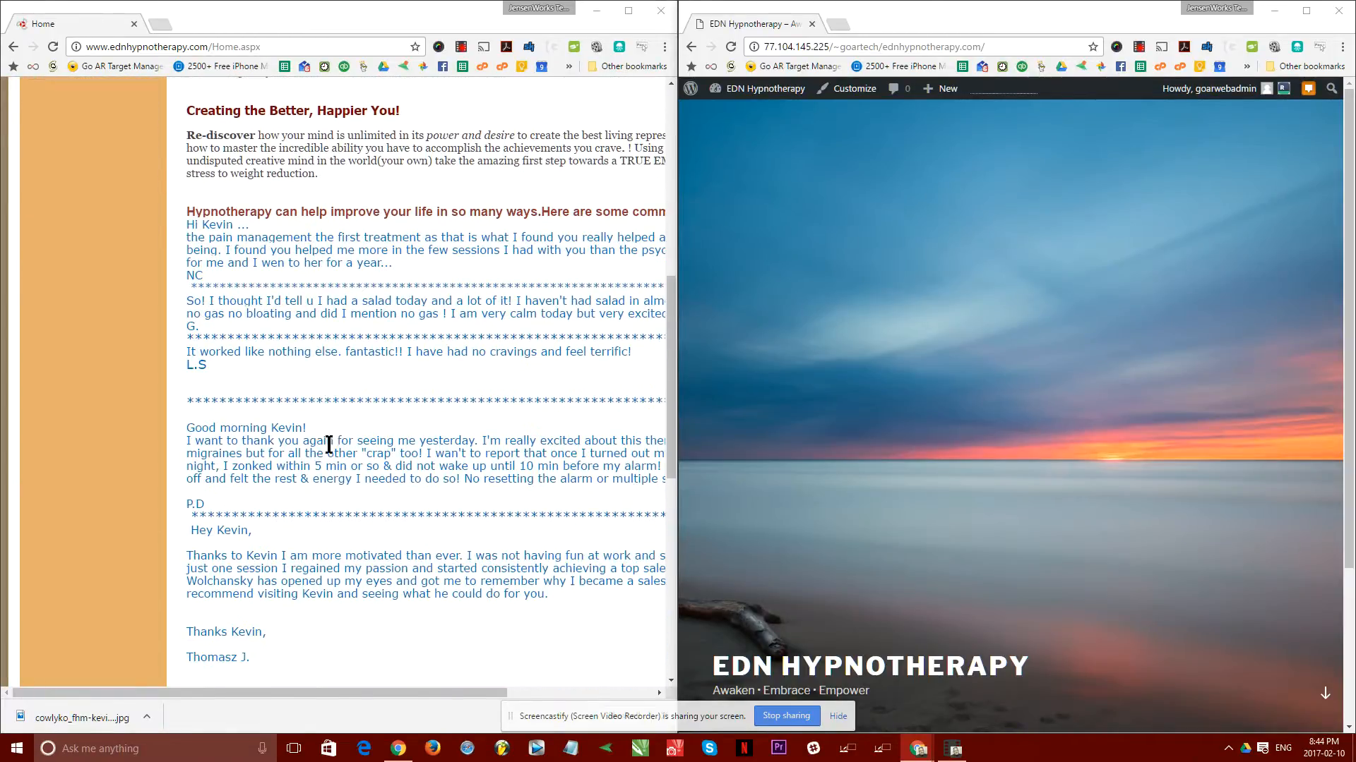
scroll(351, 467, "down", 1)
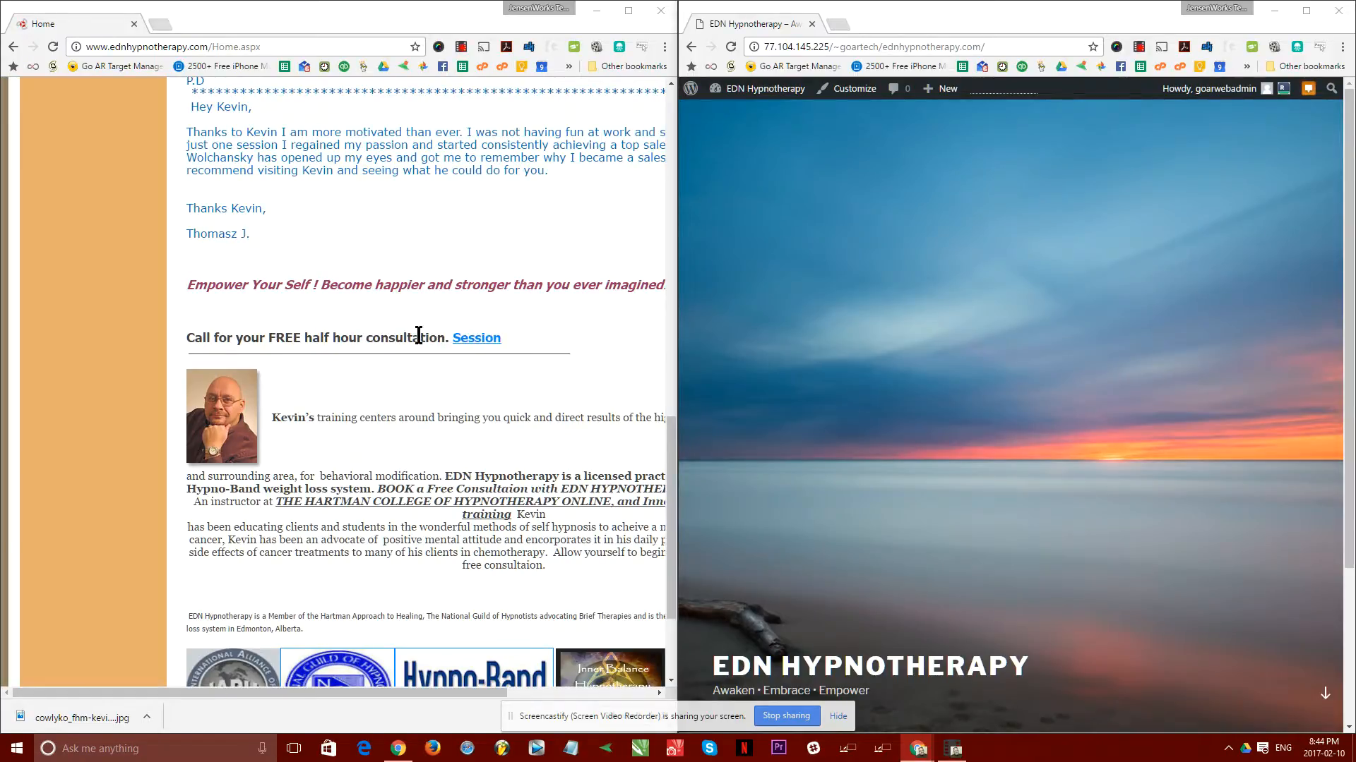
scroll(414, 333, "up", 15)
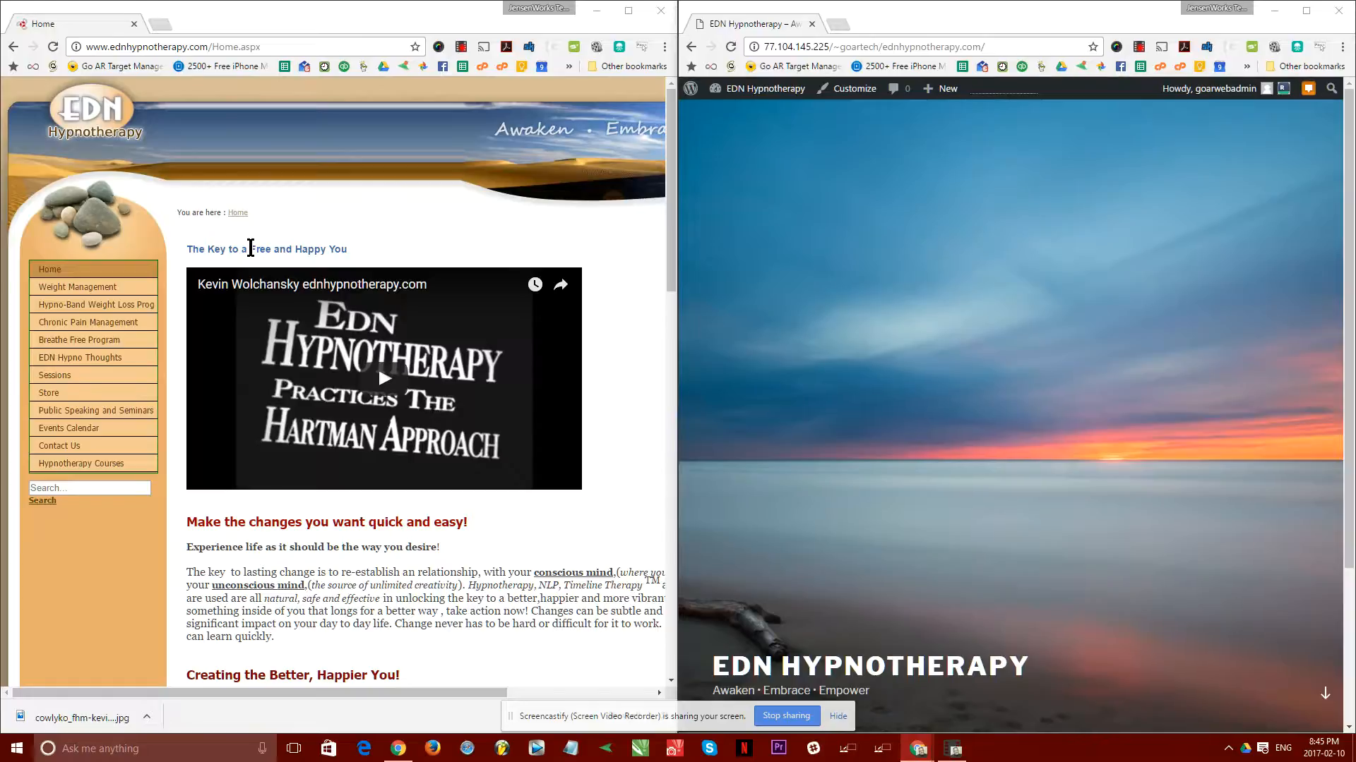
Copy the words "Weight Management" from the heading of the old site's Weight Management page, with the page's video paused.
left_click(96, 287)
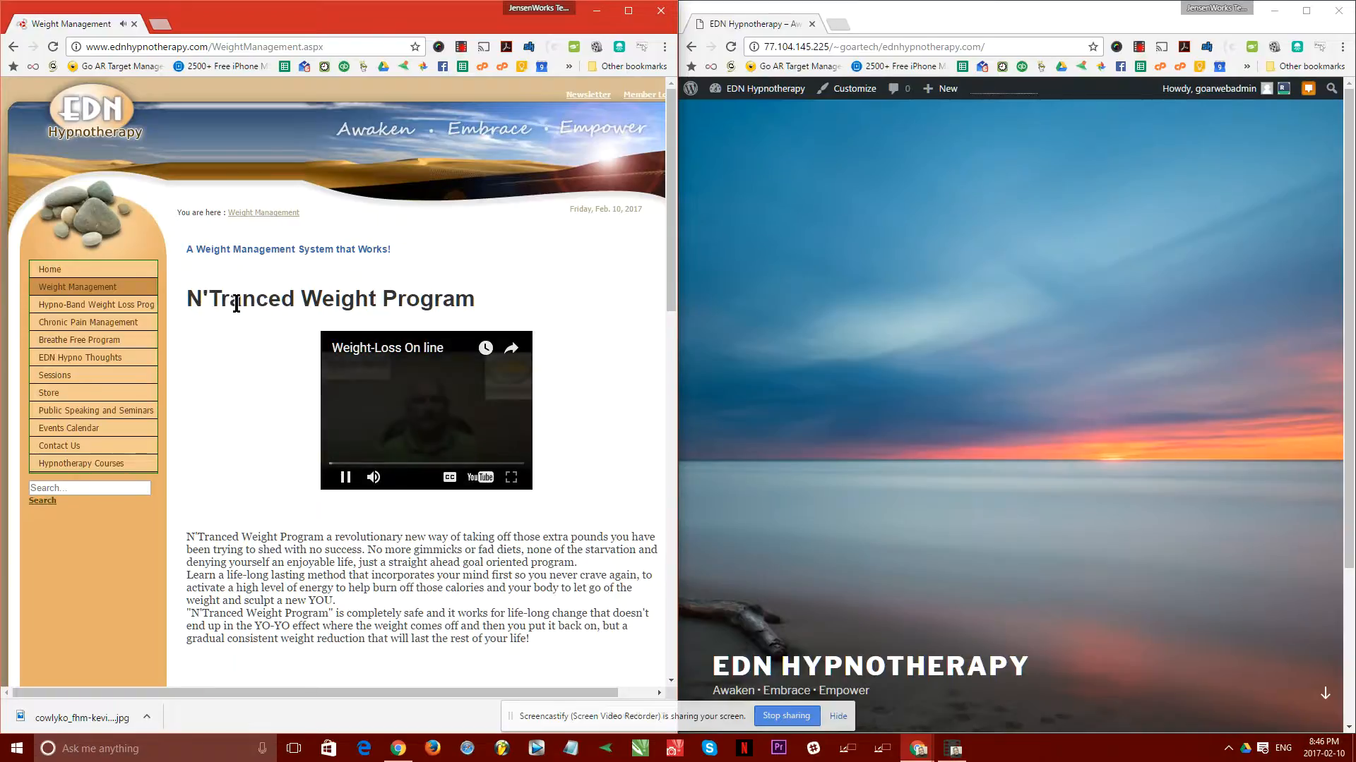
left_click(345, 477)
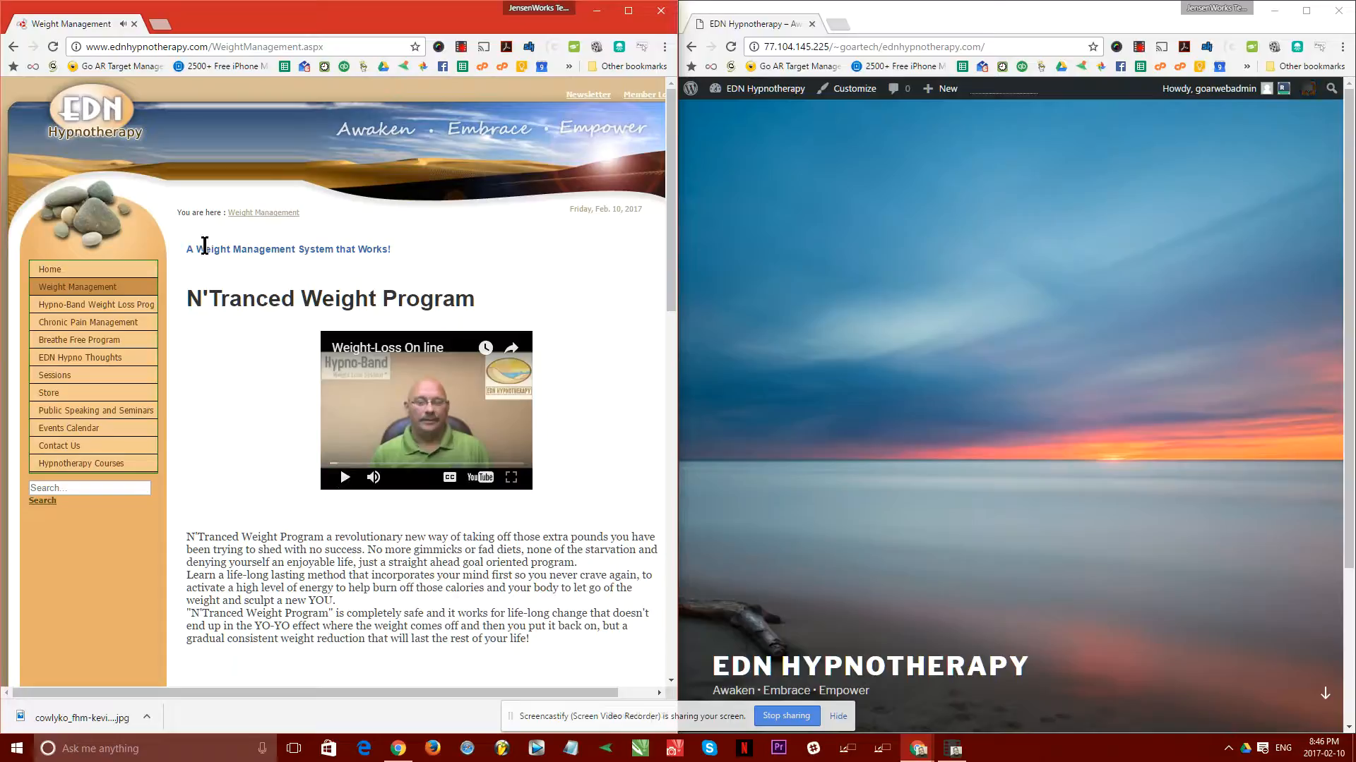
left_click_drag(197, 249, 295, 251)
right_click(244, 248)
left_click(276, 259)
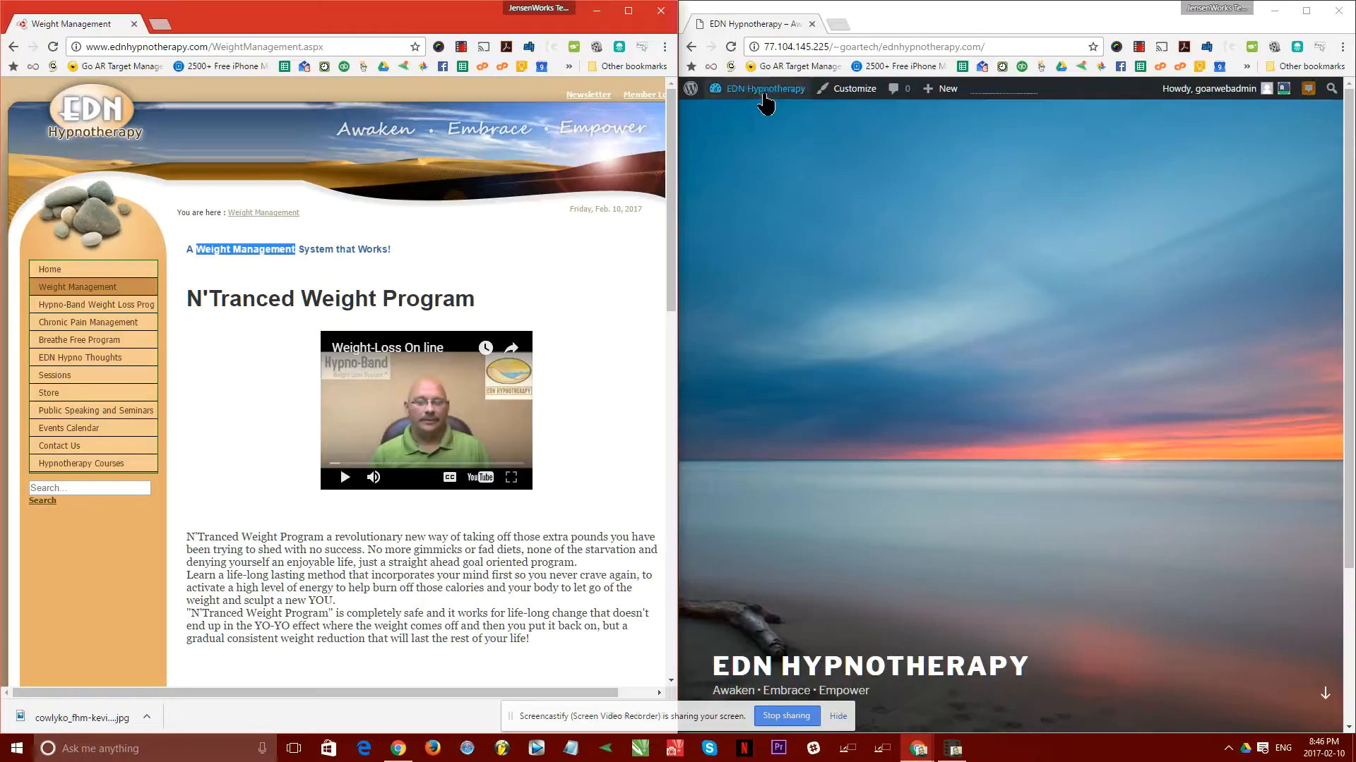
View the new WordPress site's login page and public home page in an incognito window, and close that window.
mouse_move(946, 101)
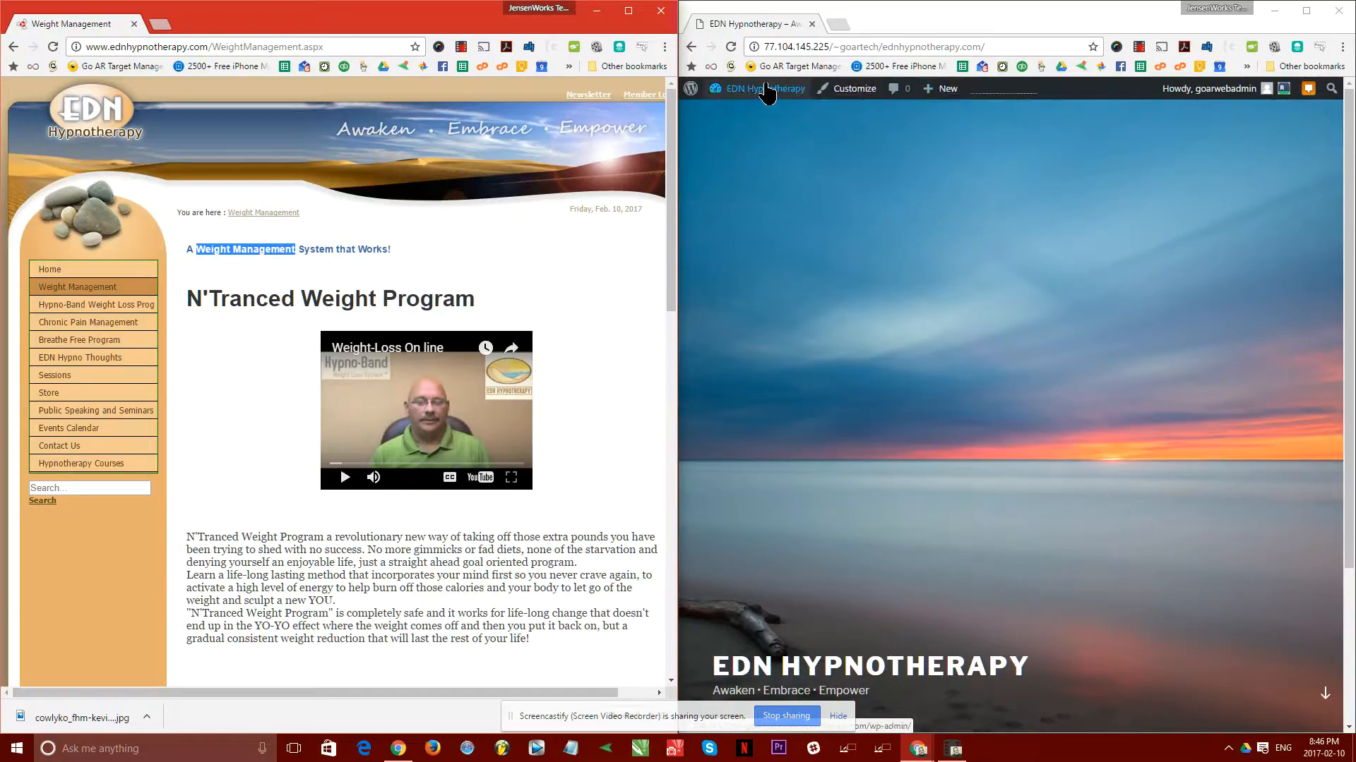
right_click(765, 87)
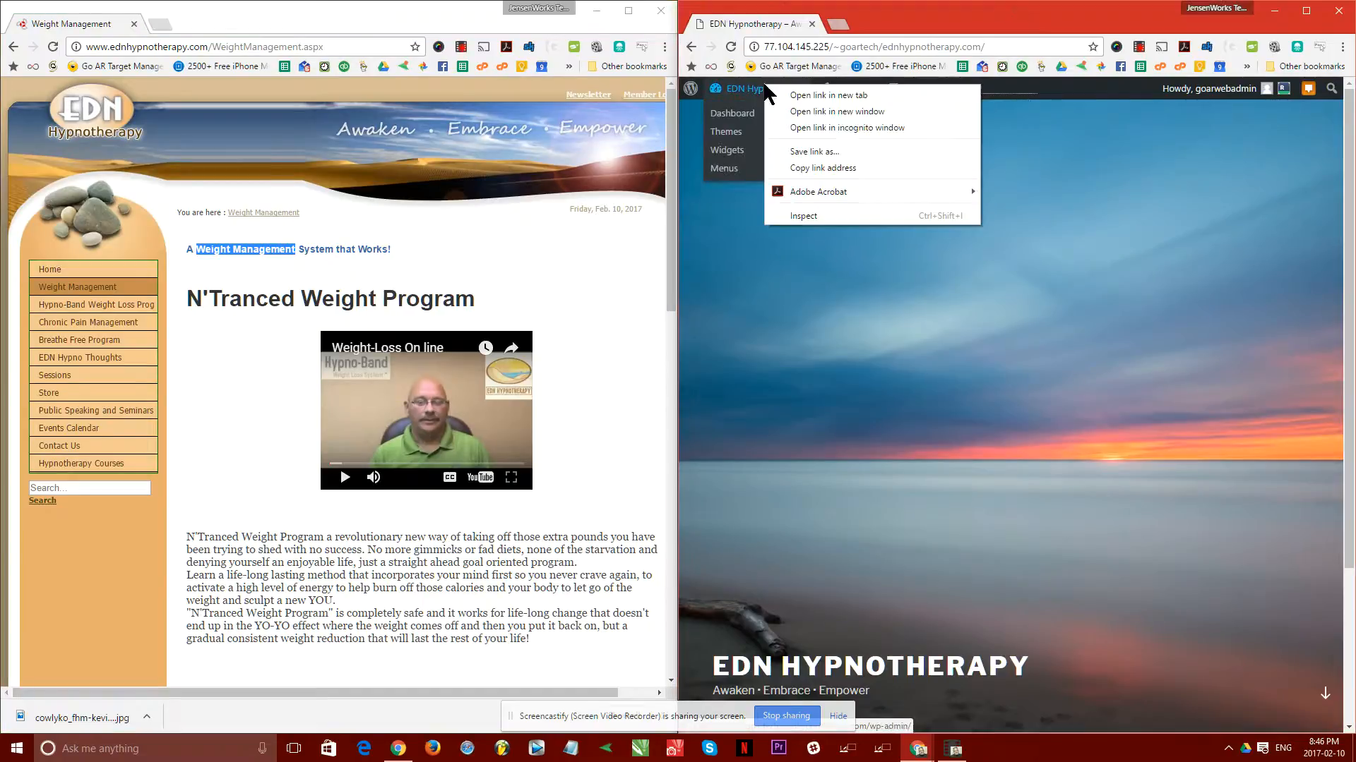
left_click(876, 127)
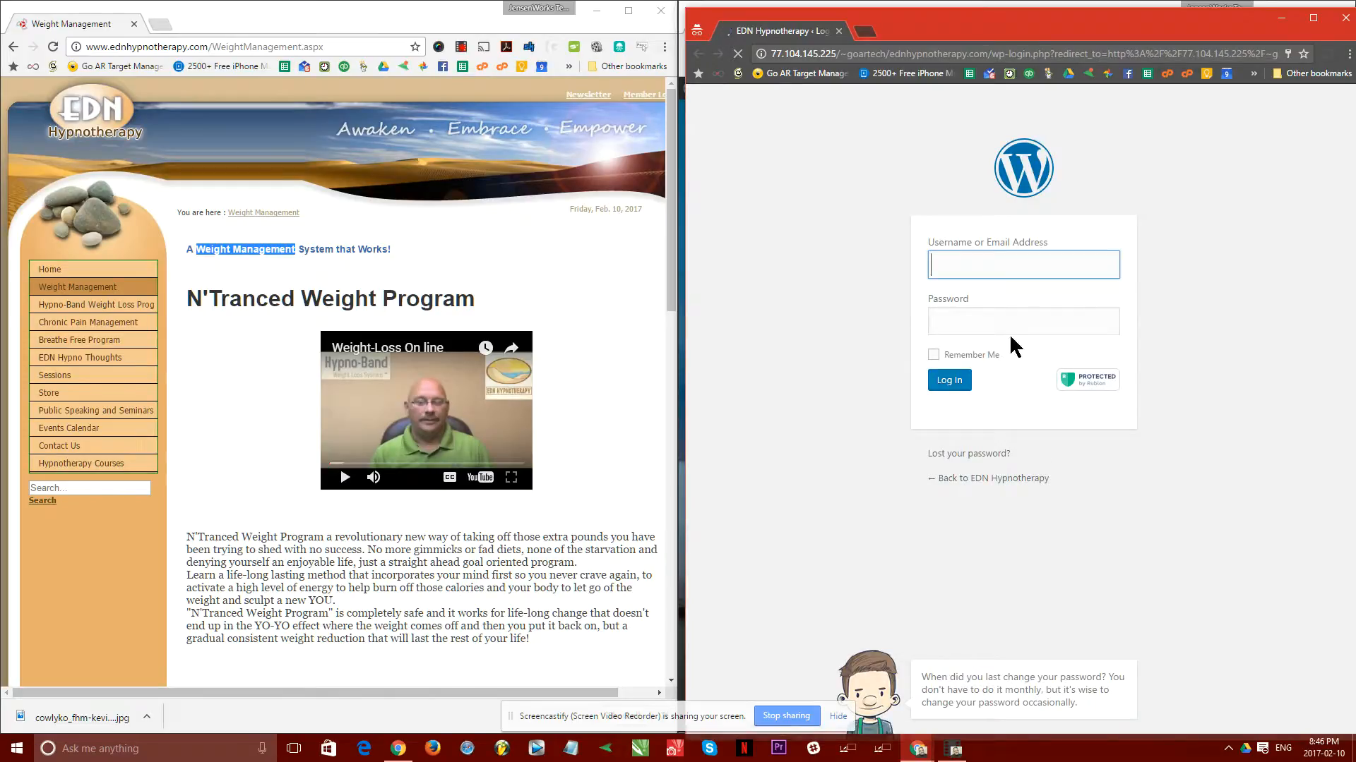
left_click(978, 478)
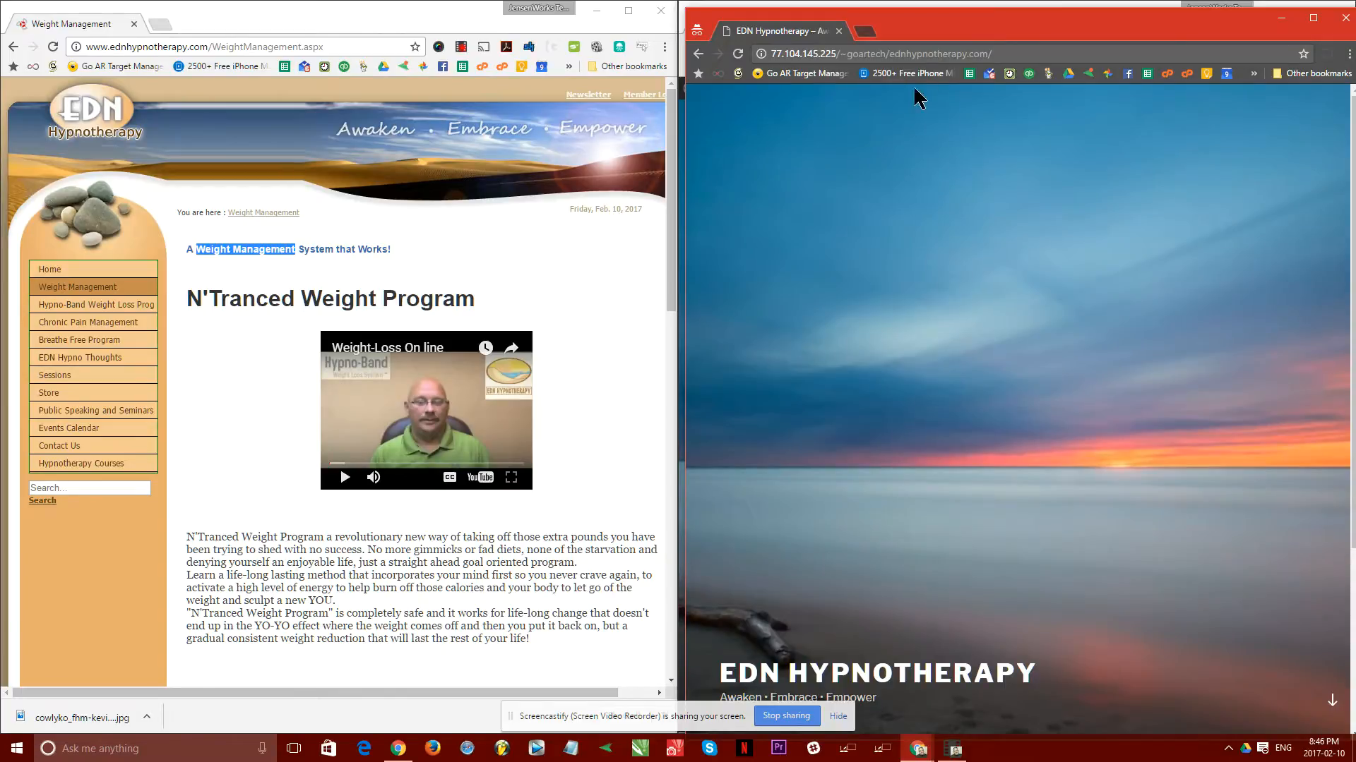
left_click(838, 31)
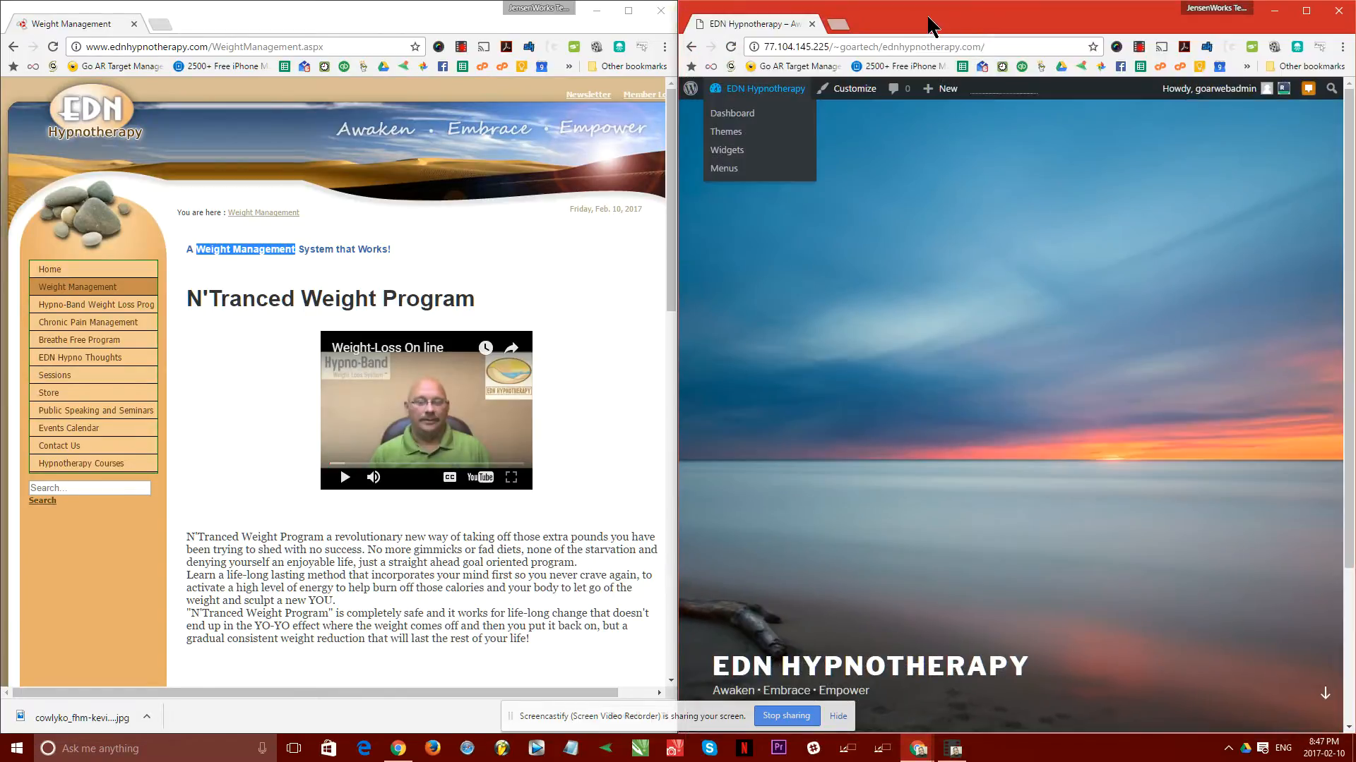
Create a new WordPress page titled "Weight Management" using the copied words.
mouse_move(933, 92)
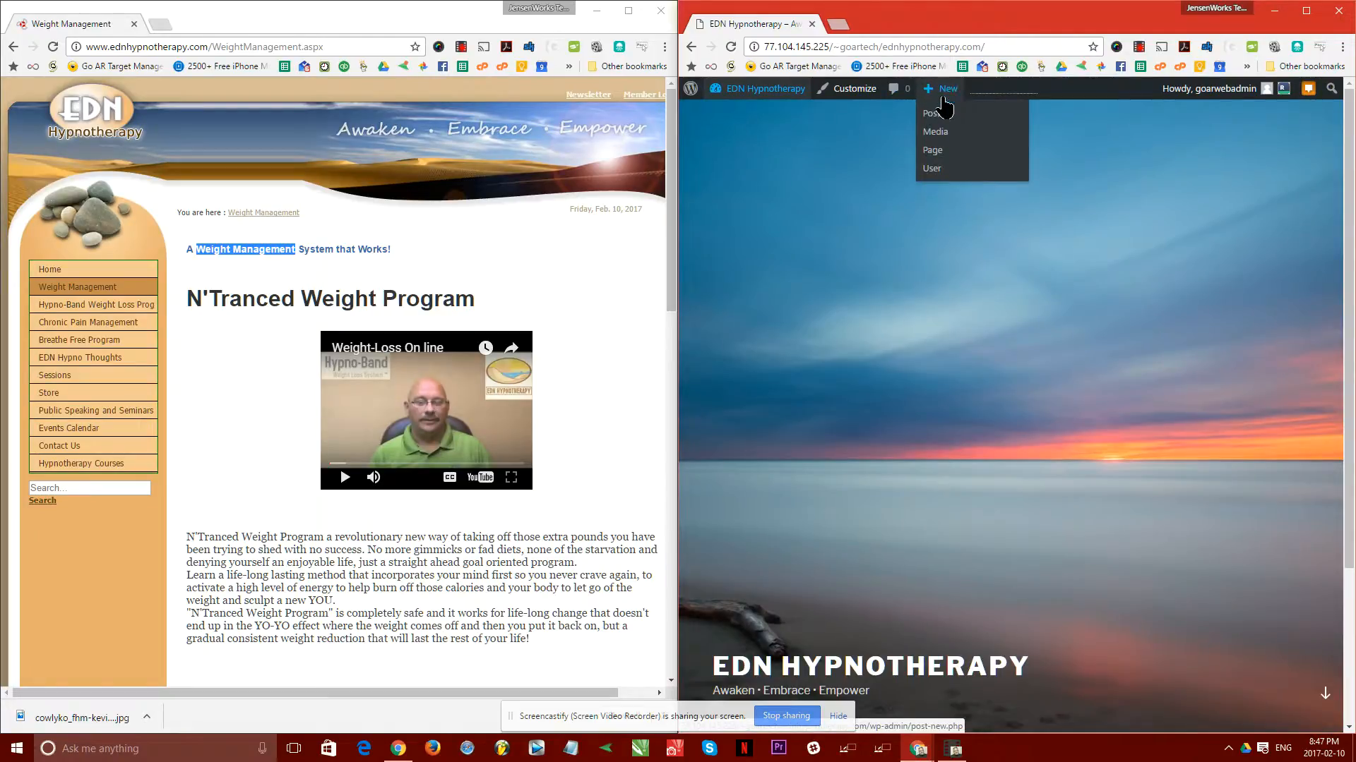
left_click(932, 152)
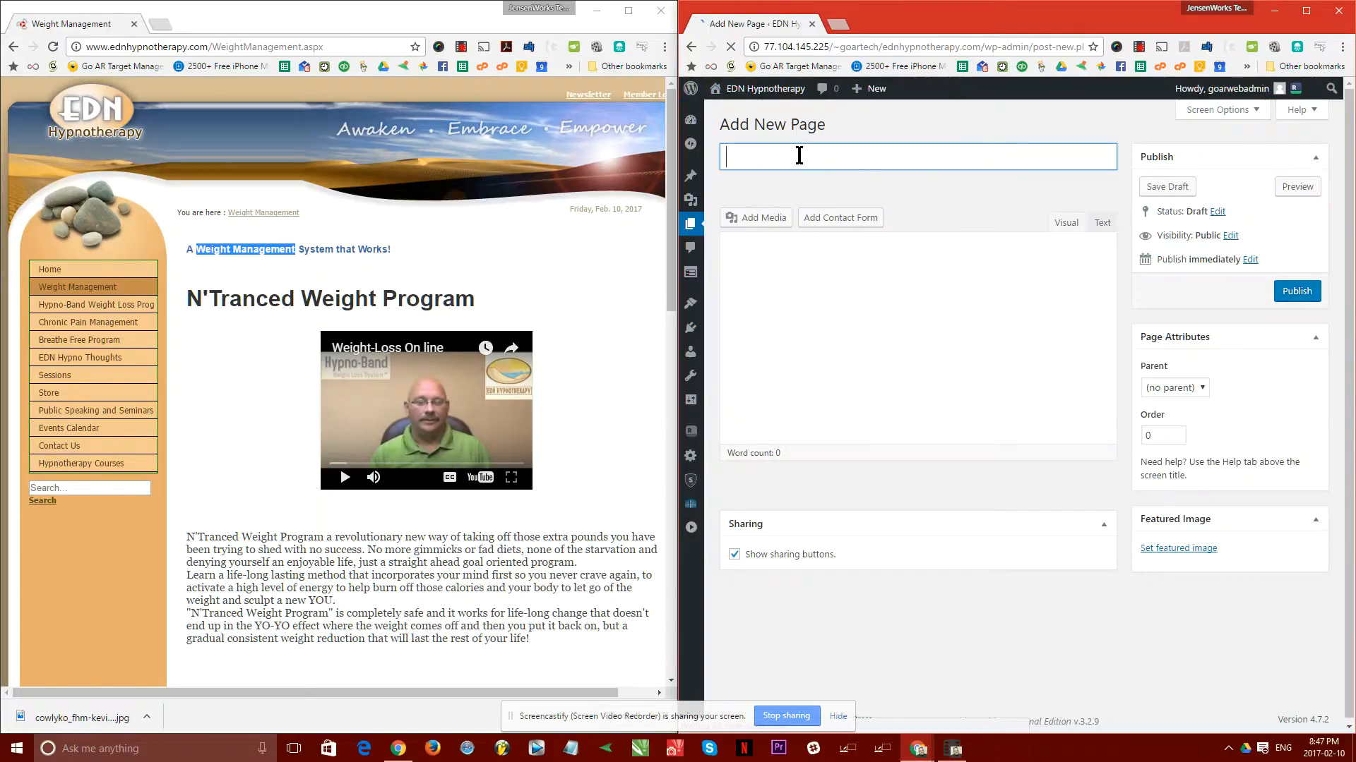
key("ctrl+v")
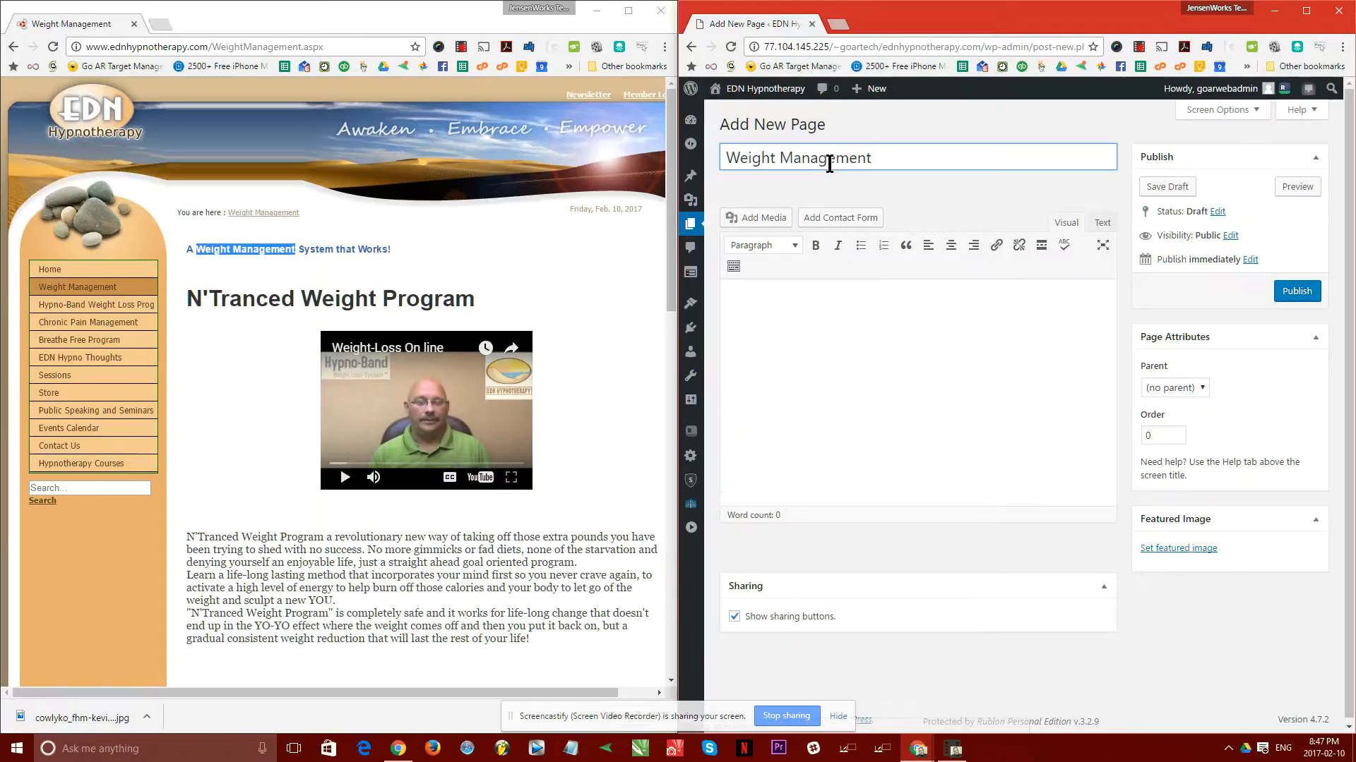
Copy the heading "A Weight Management System that Works!" from the old page into the new page's body.
left_click(788, 304)
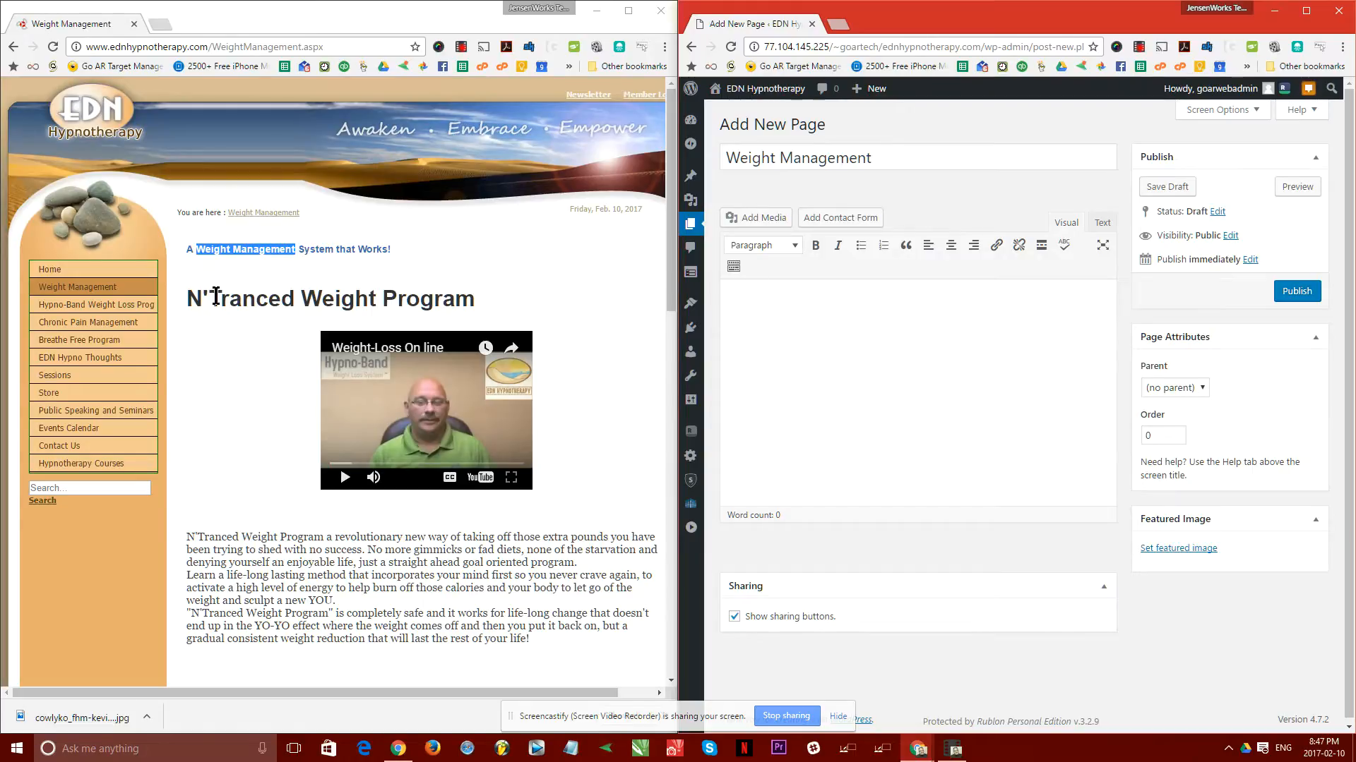
left_click_drag(187, 248, 401, 250)
key("ctrl+c")
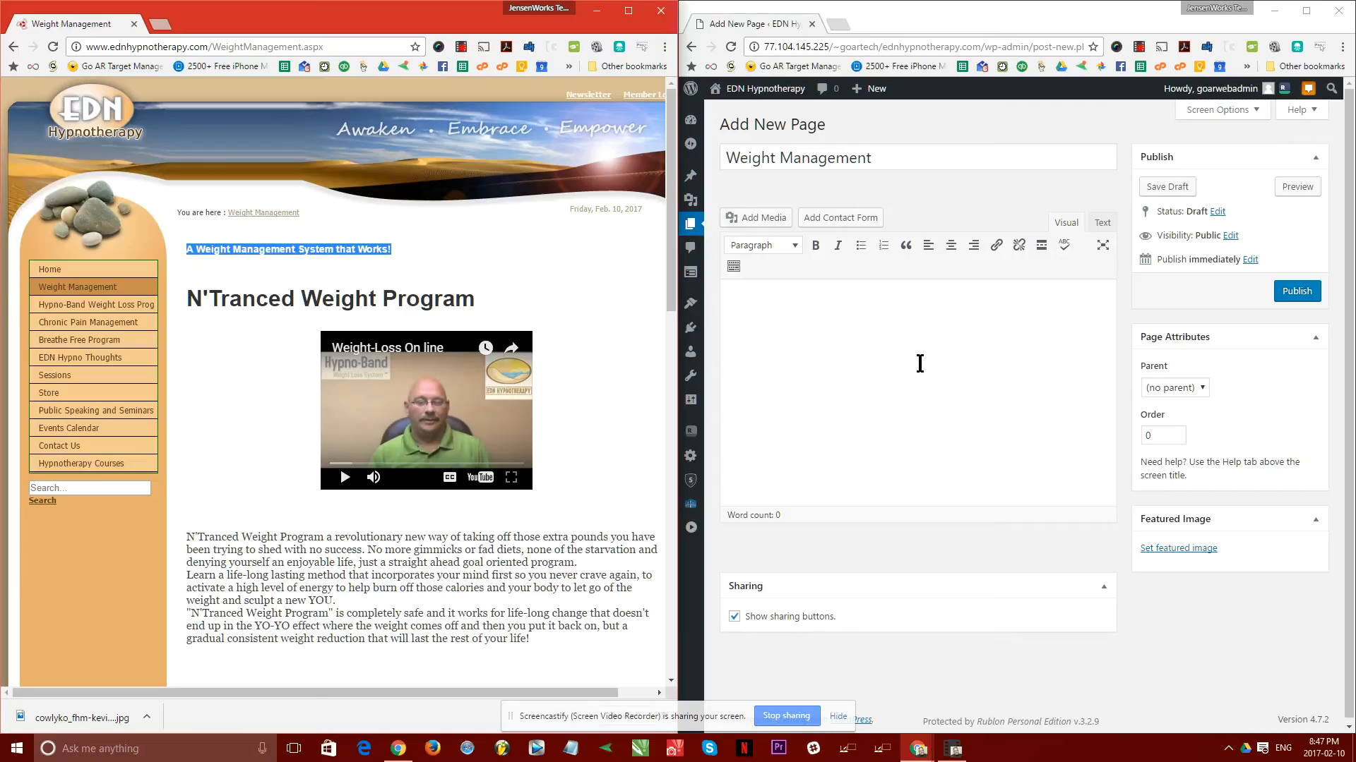
left_click(807, 348)
key("ctrl+v")
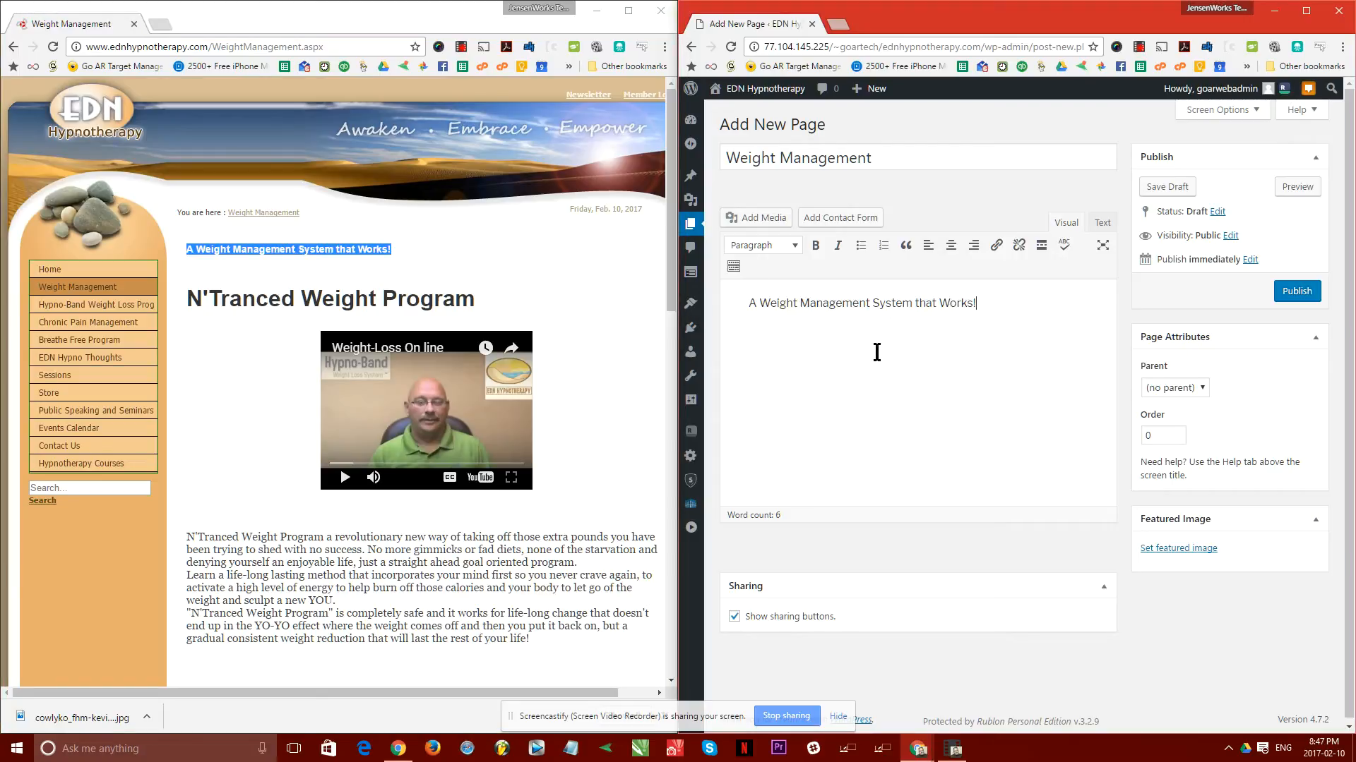
Clear the new page's body and paste in a fresh copy of the old page's heading "A Weight Management System that Works!".
key("ctrl+a")
key("BackSpace")
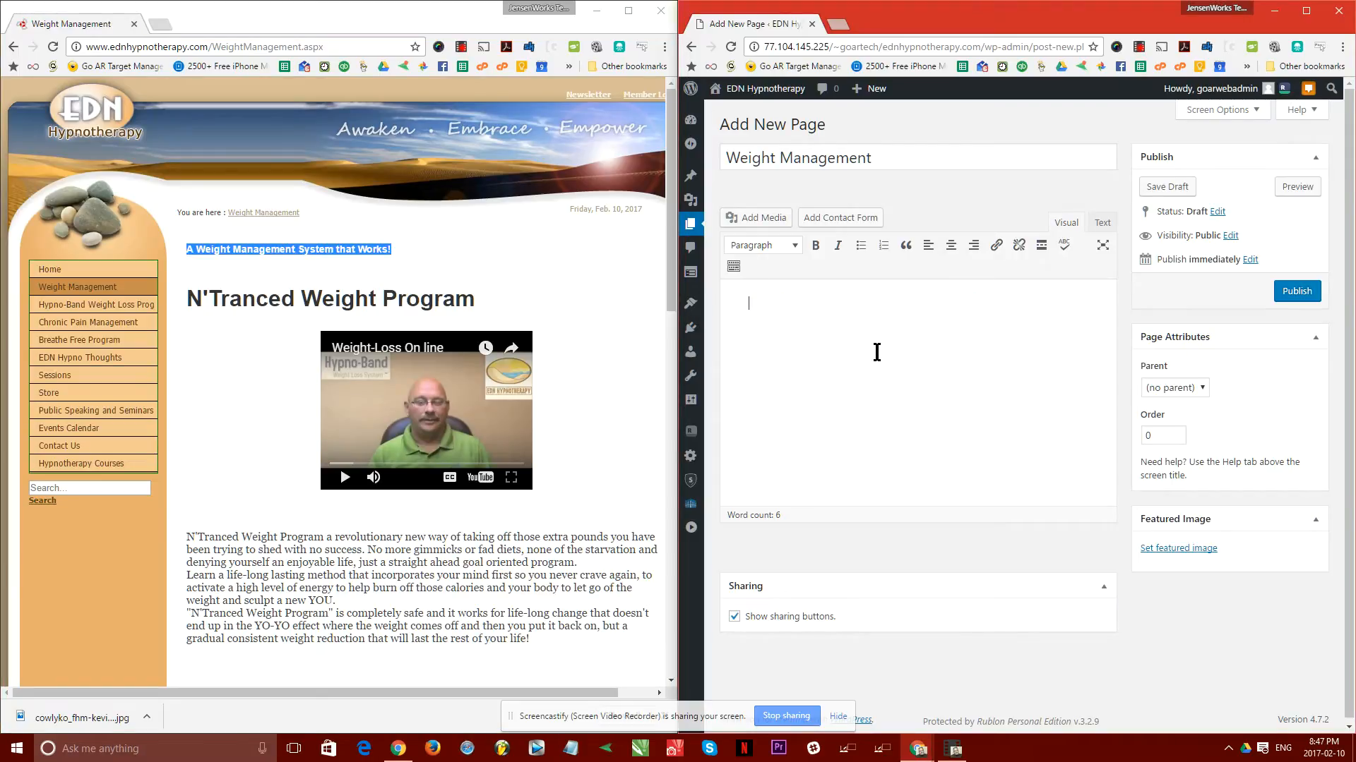
right_click(354, 251)
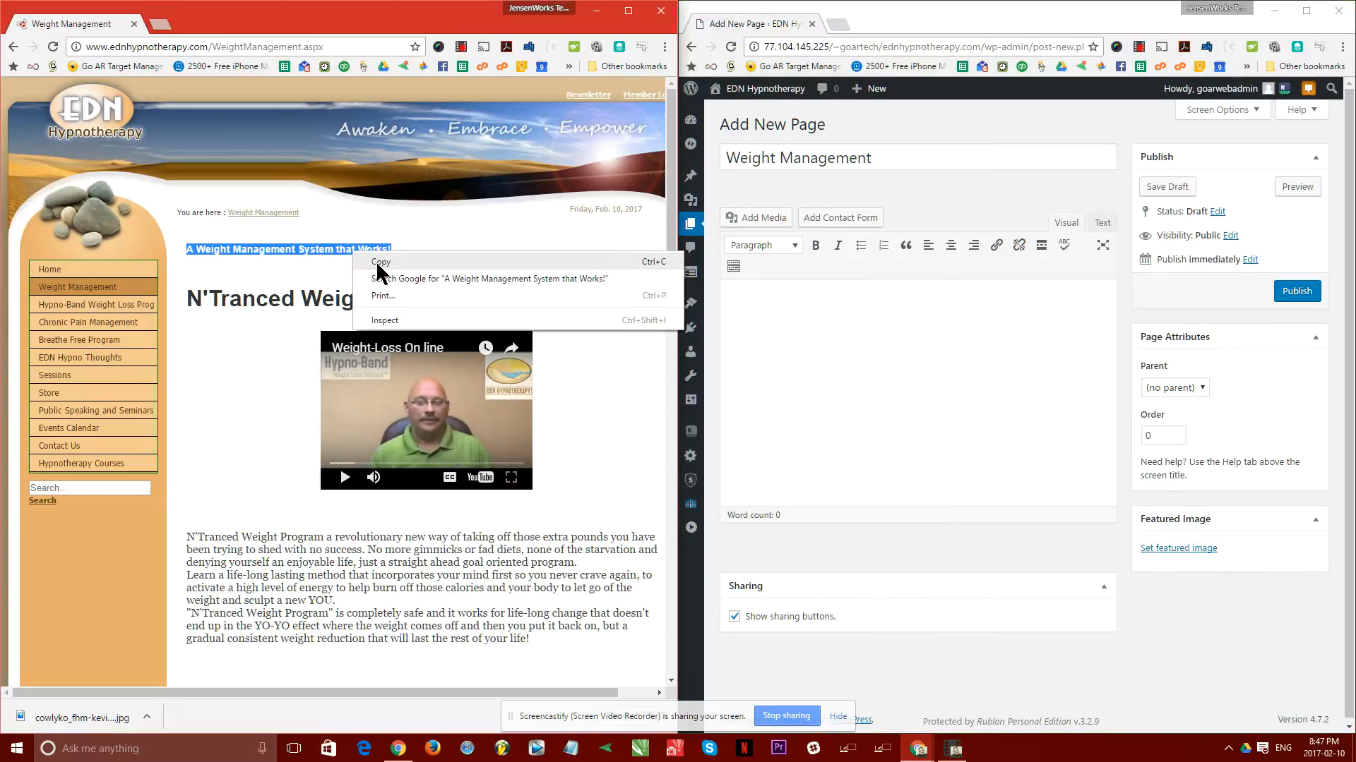
left_click(378, 265)
left_click(295, 254)
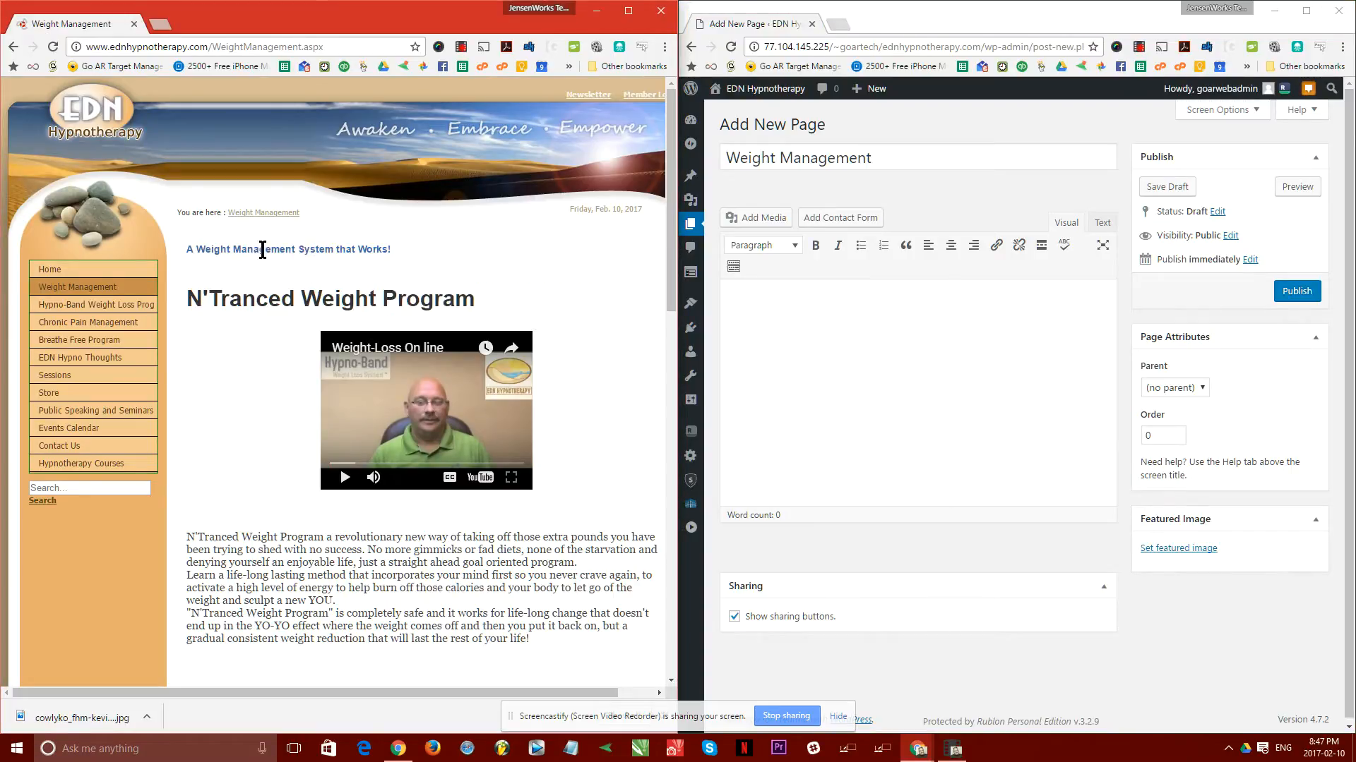
left_click(793, 308)
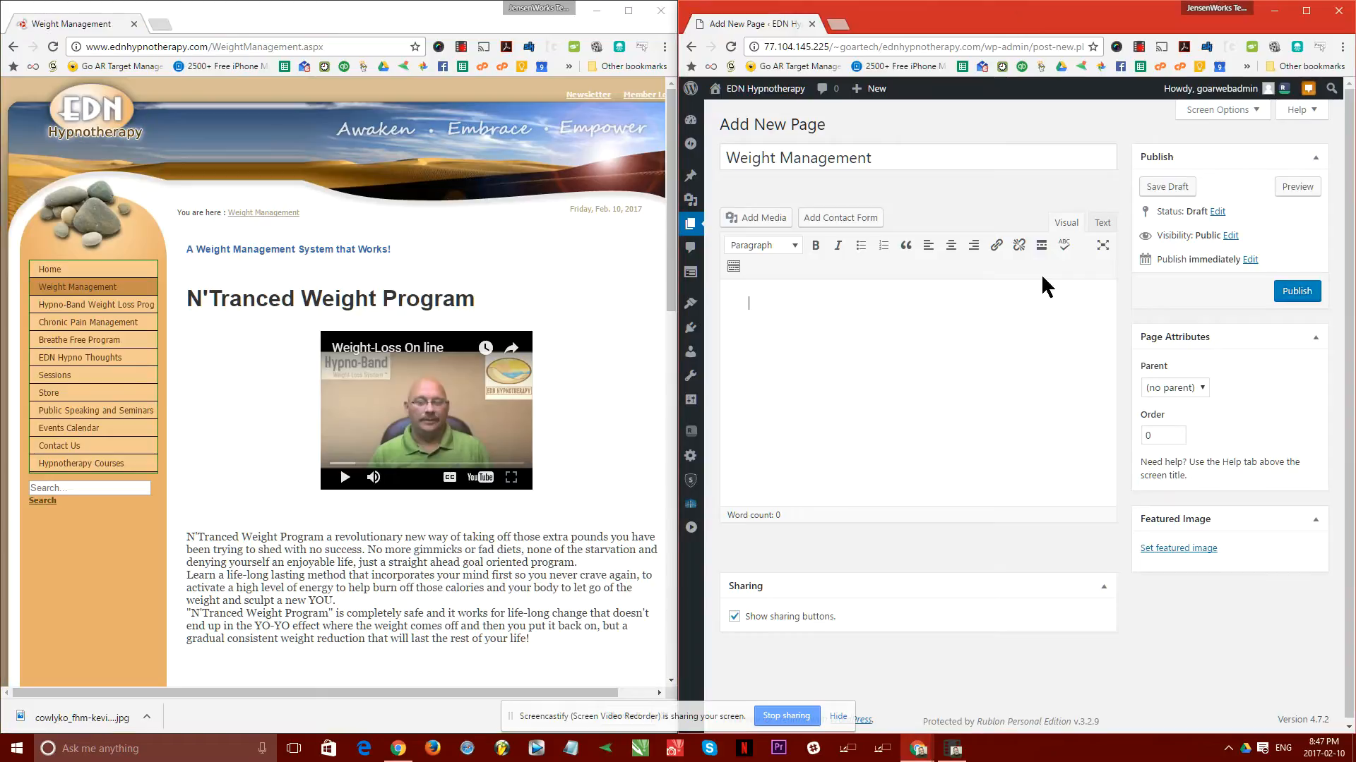
key("ctrl+v")
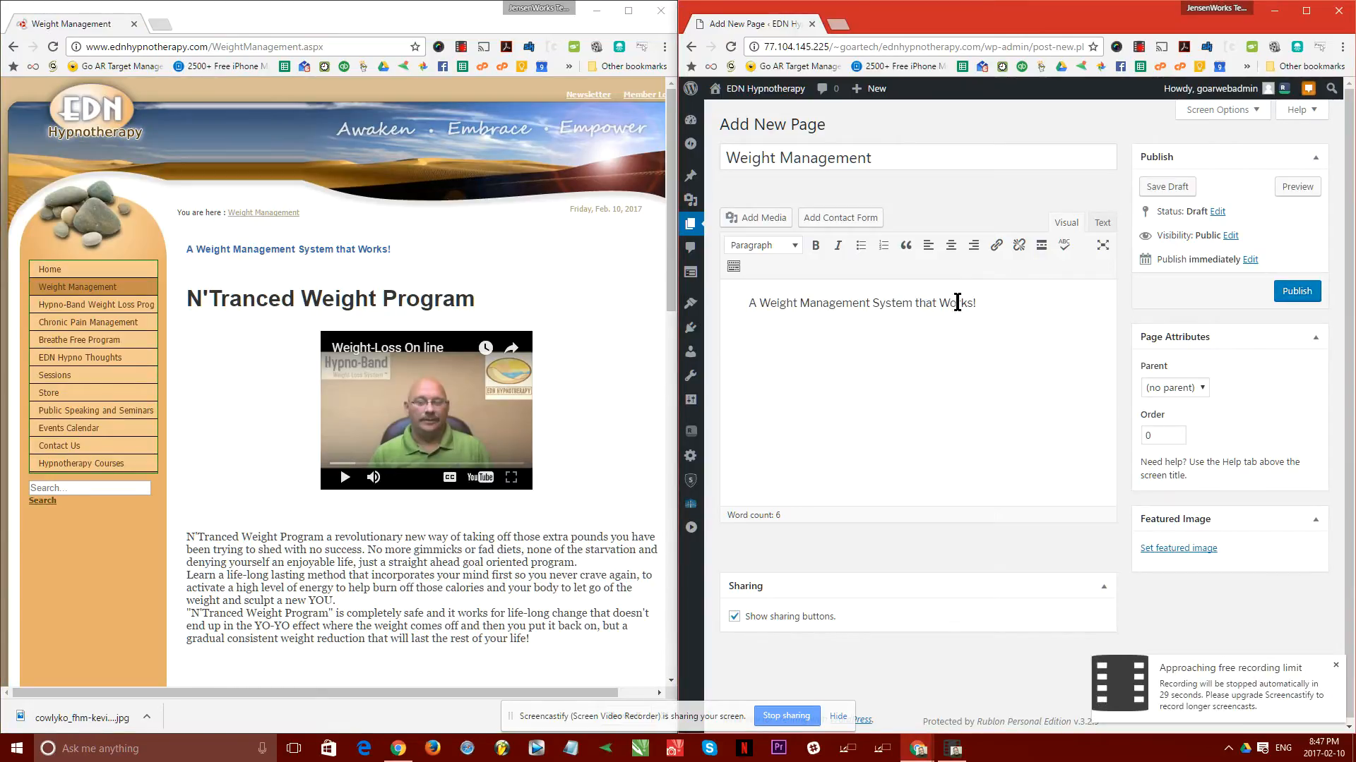
Check the pasted heading's HTML source for leftover formatting, and return to the visual view of the page body.
left_click(1098, 224)
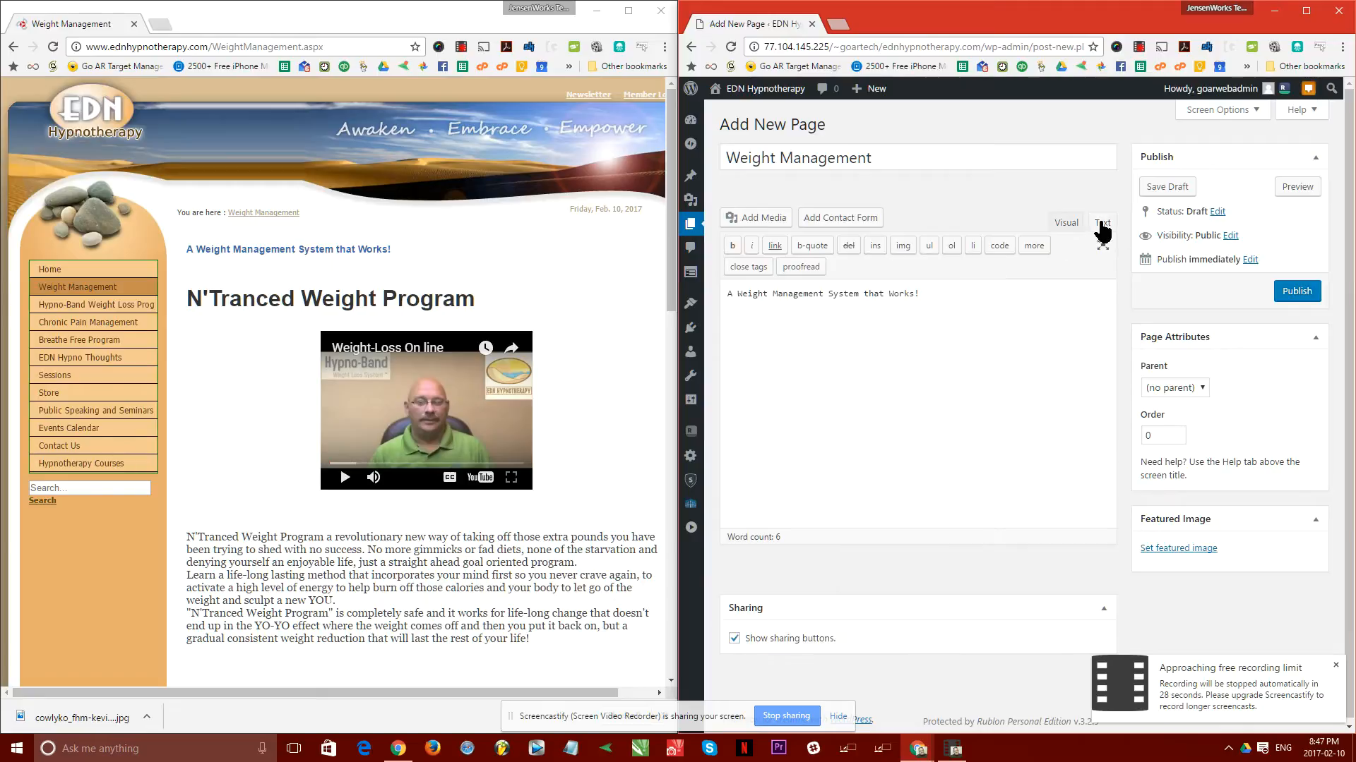
left_click(1065, 225)
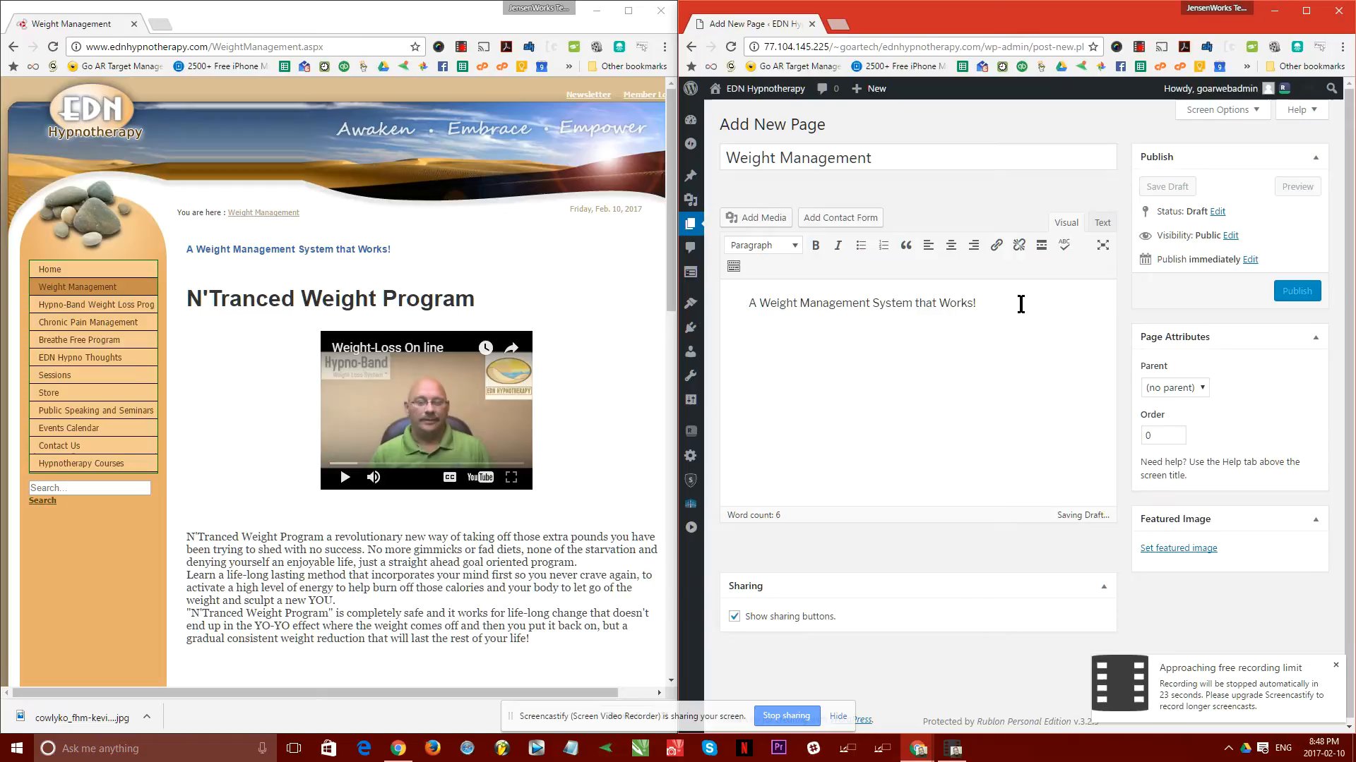
left_click_drag(1019, 303, 679, 303)
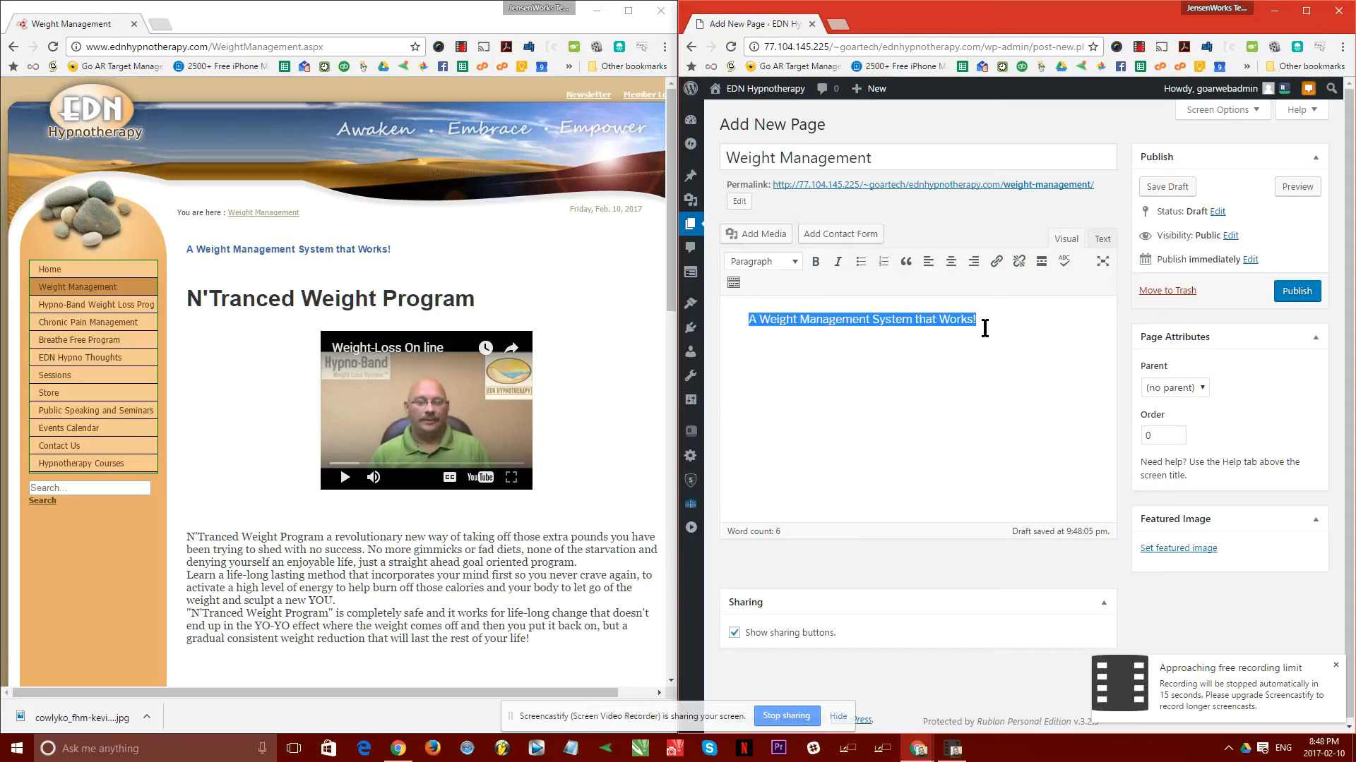
left_click(984, 328)
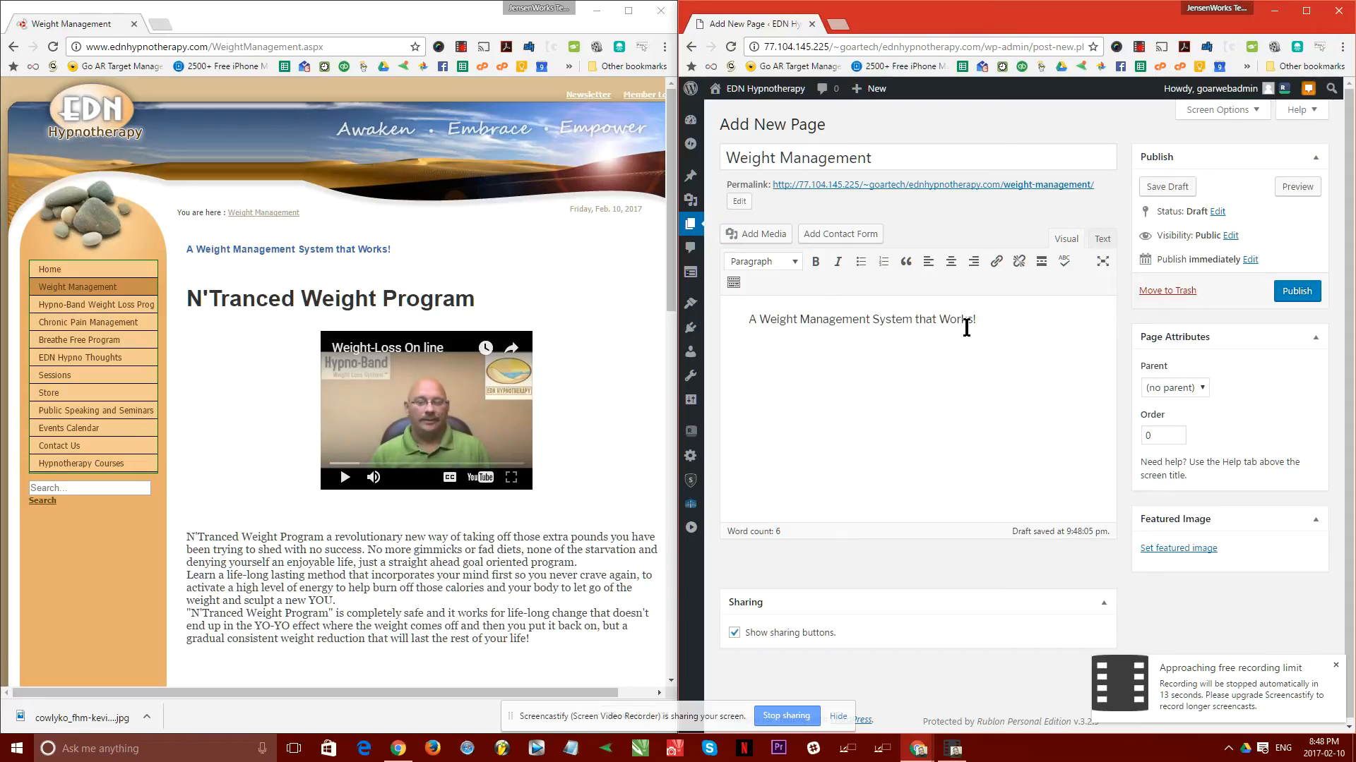